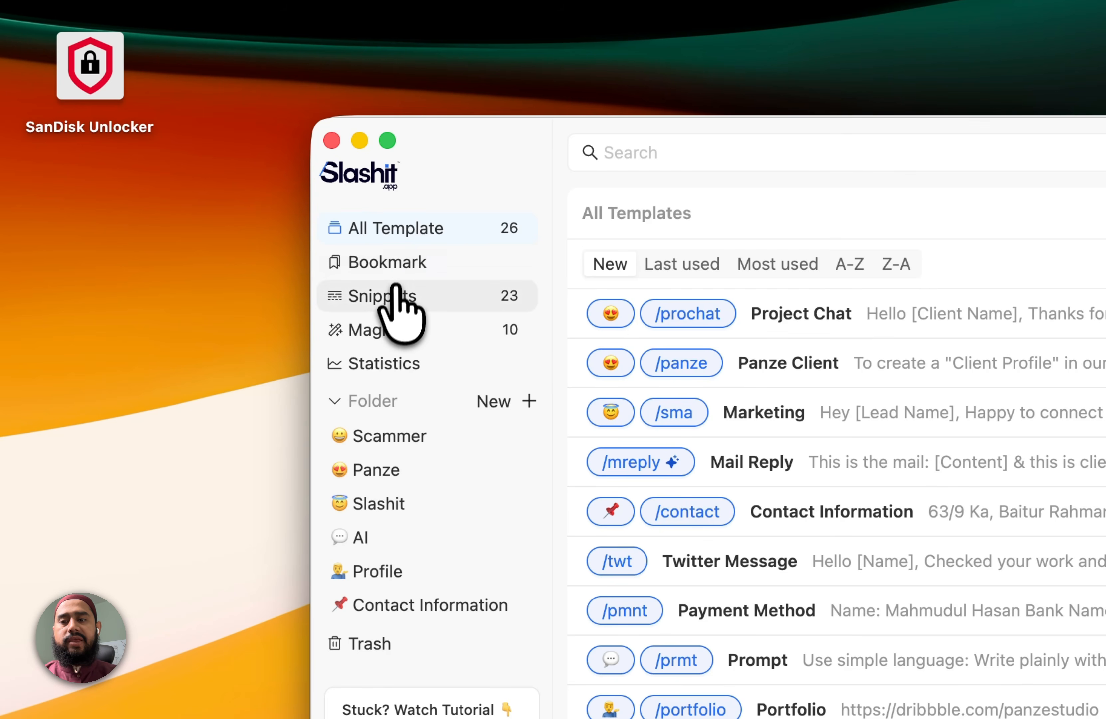
Look through the Snippets, Magical and Statistics sections and toggle the folder list
click(391, 293)
click(413, 327)
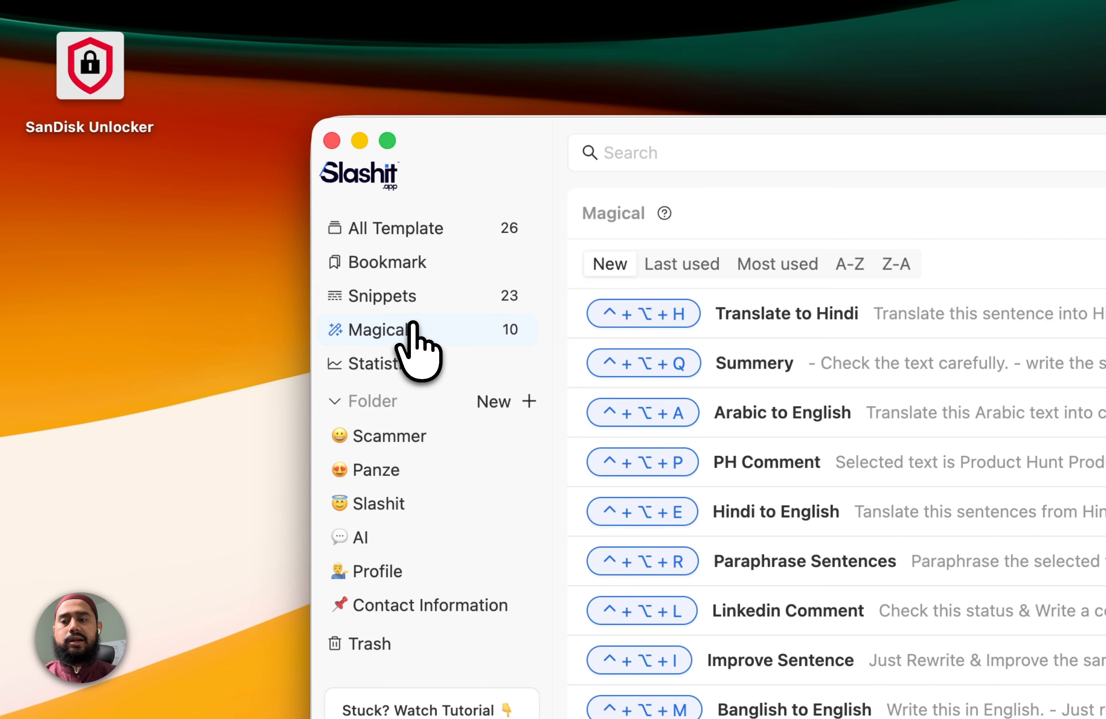
click(414, 363)
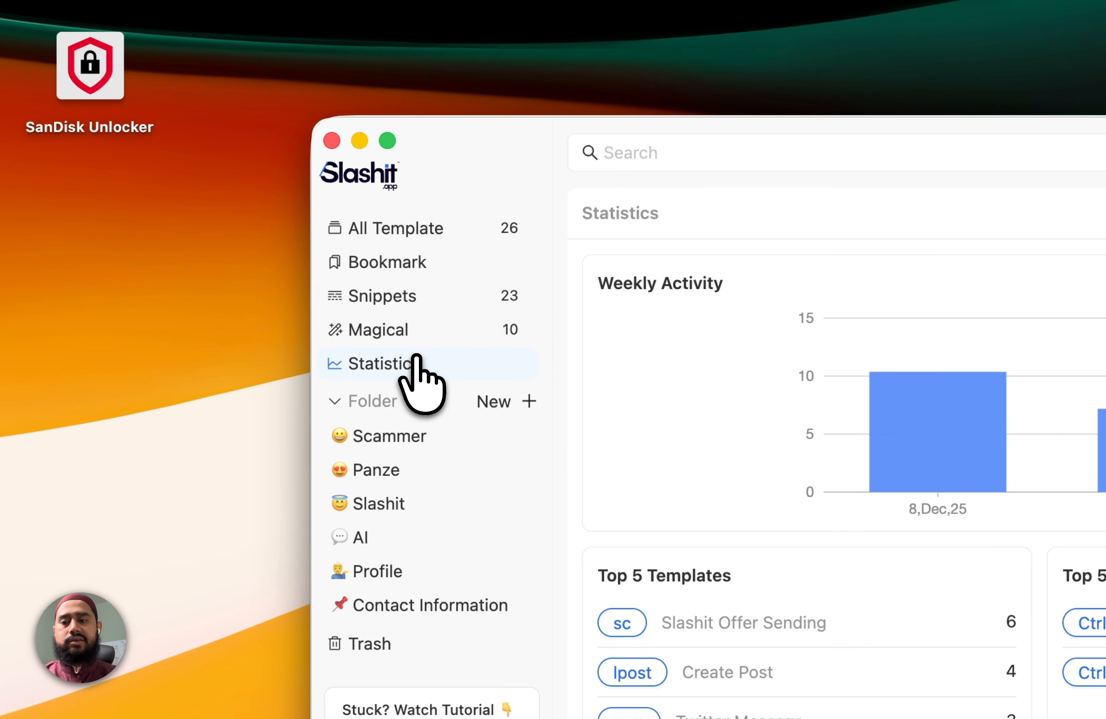
click(377, 402)
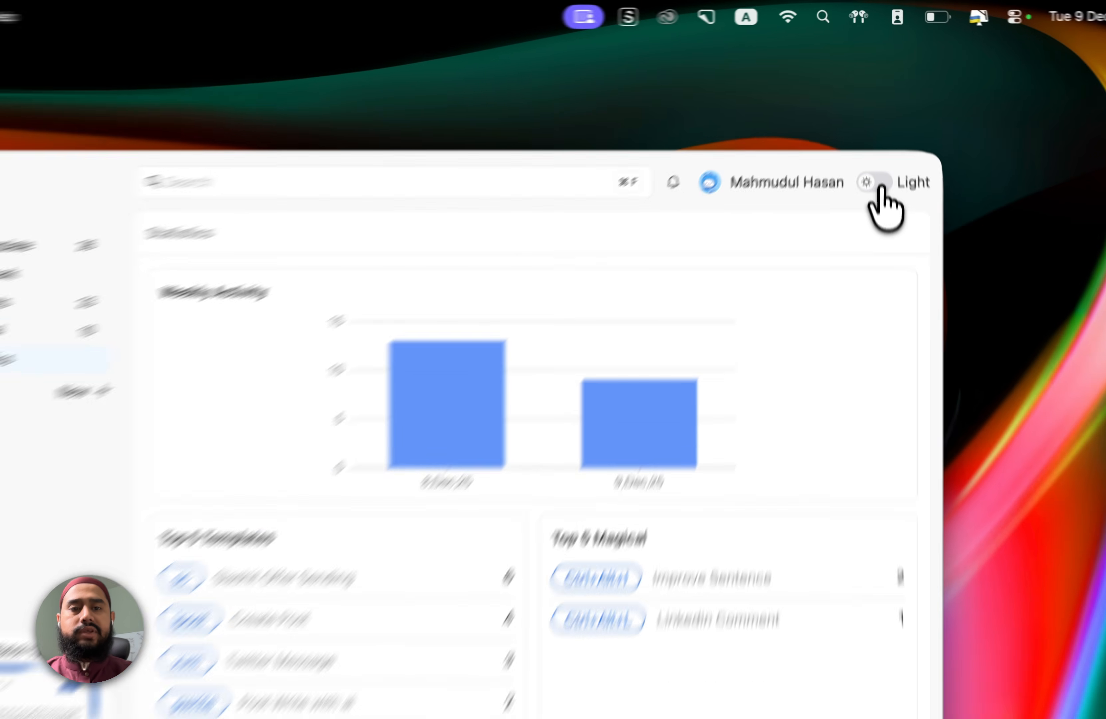
Switch the interface to the dark theme and back to light
click(875, 131)
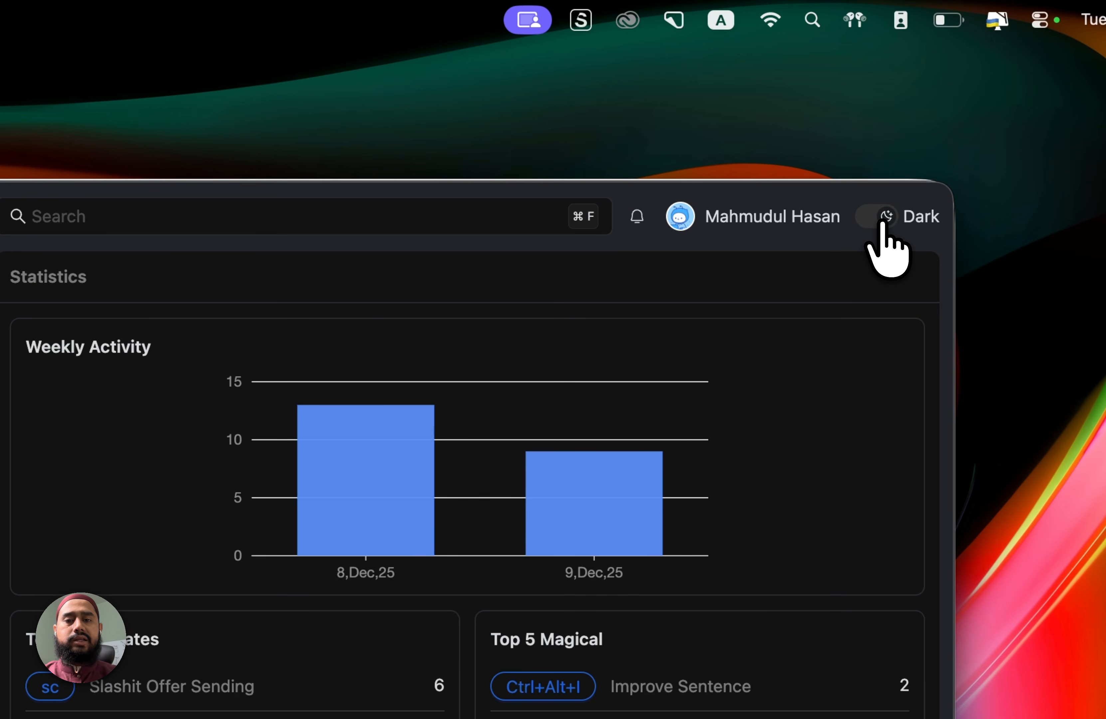
click(875, 131)
Open the profile settings and review the account, preferences, subscription and shortcut pages
click(680, 219)
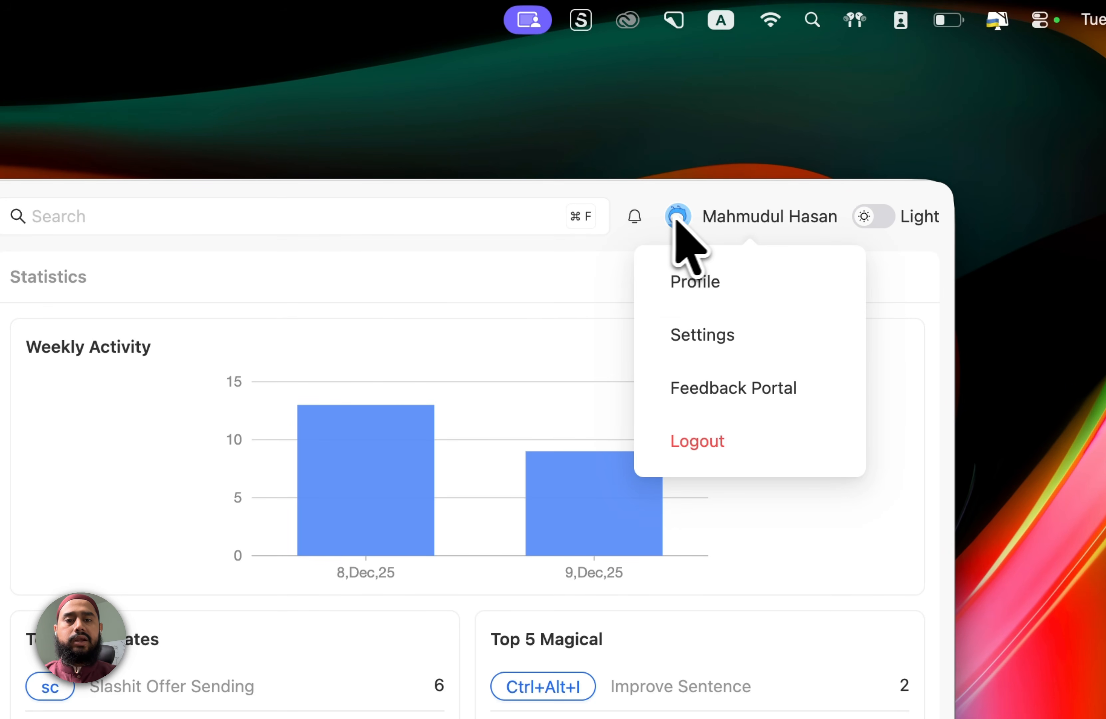
click(699, 285)
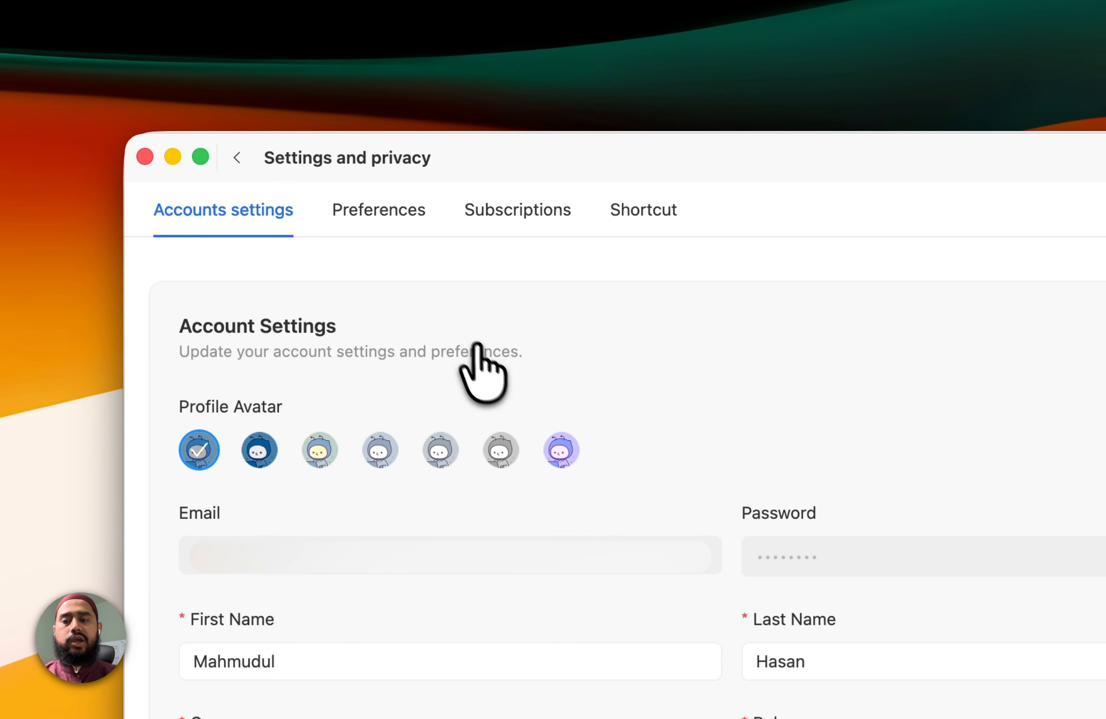
click(401, 216)
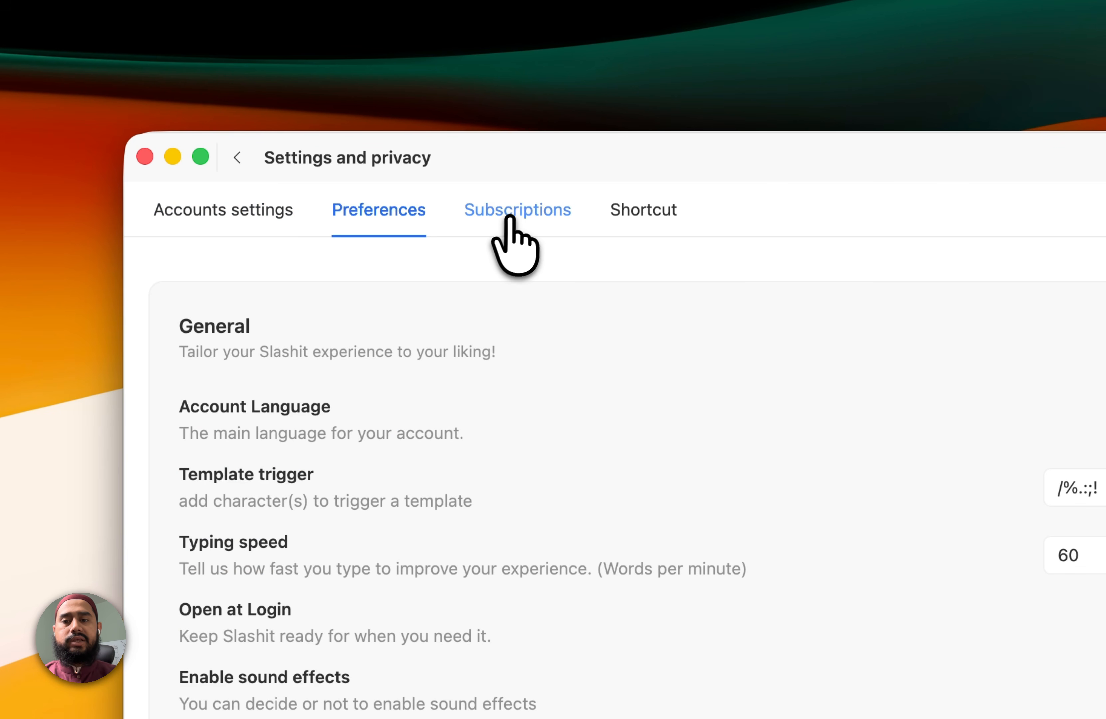
click(507, 214)
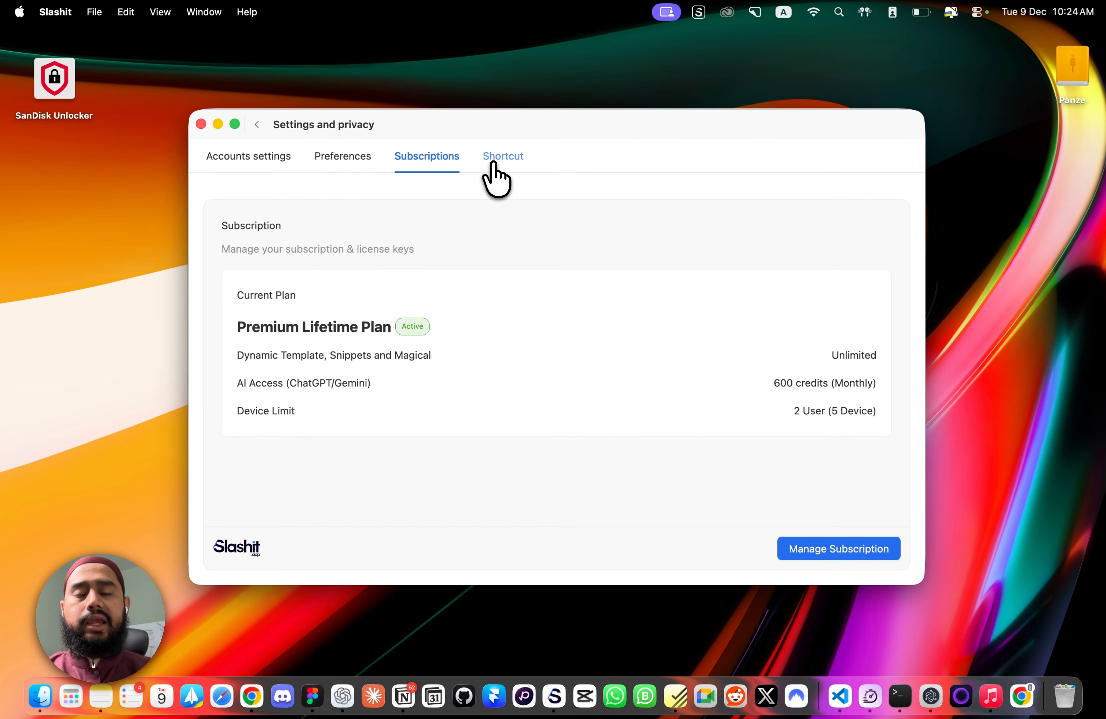
click(495, 178)
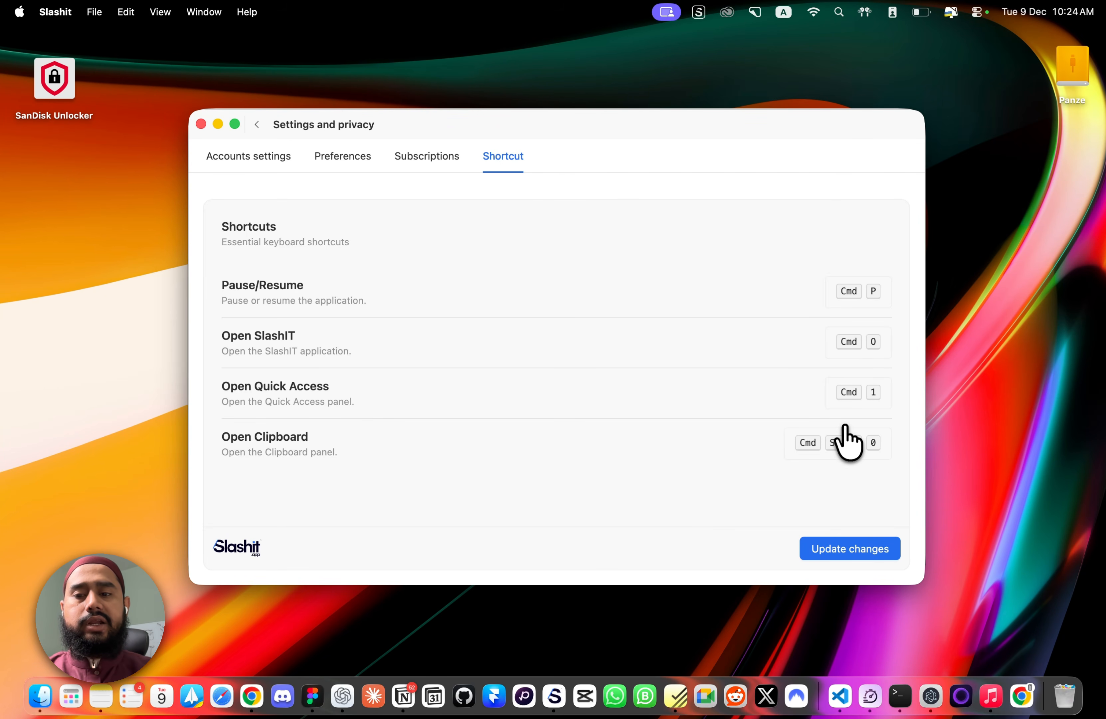
Record Cmd+1 as the Open Clipboard shortcut and update the changes
click(818, 449)
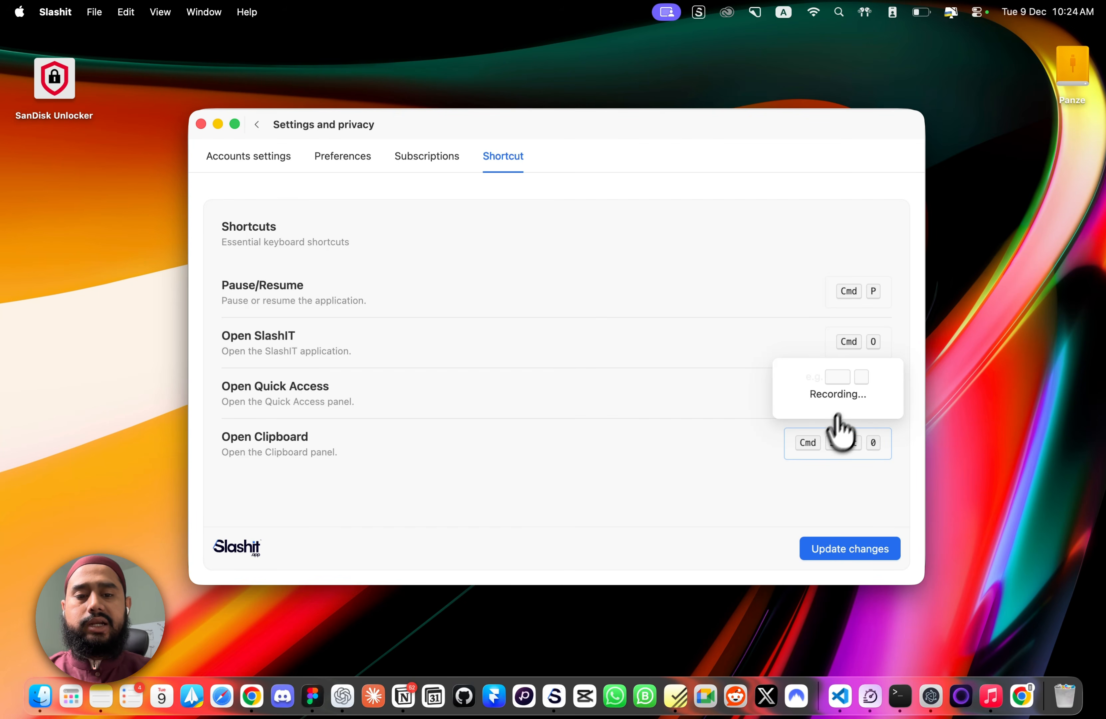
key(super+1)
click(822, 553)
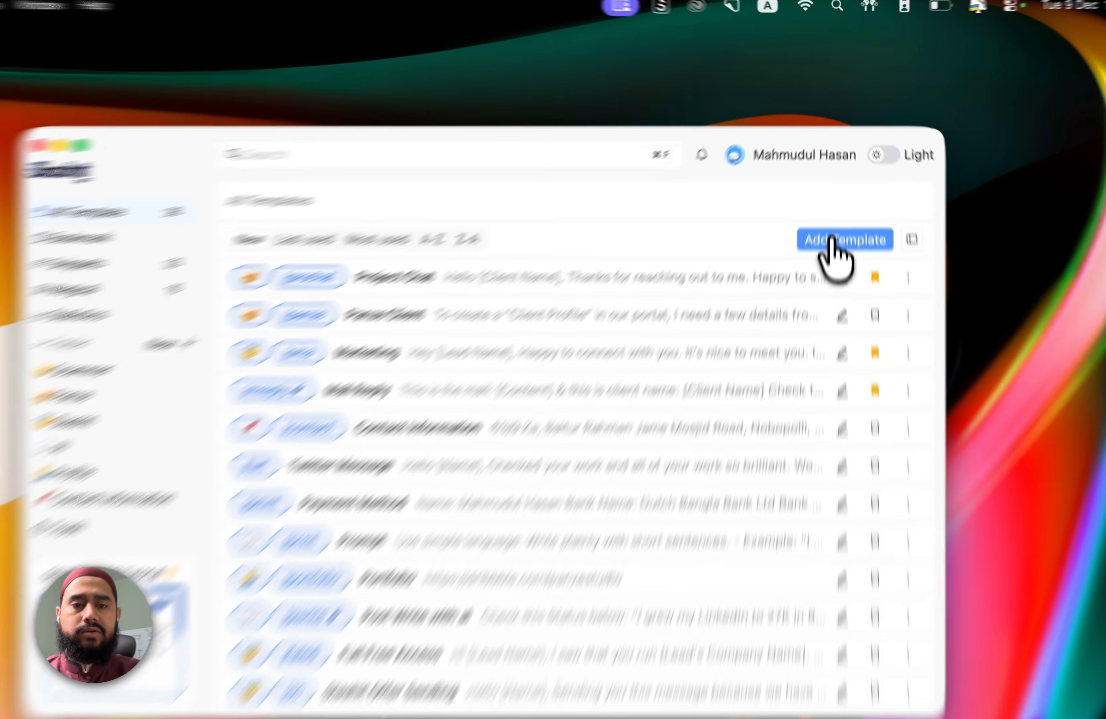
Start a new template titled "Project Message" with the shortcut pmsg
click(838, 200)
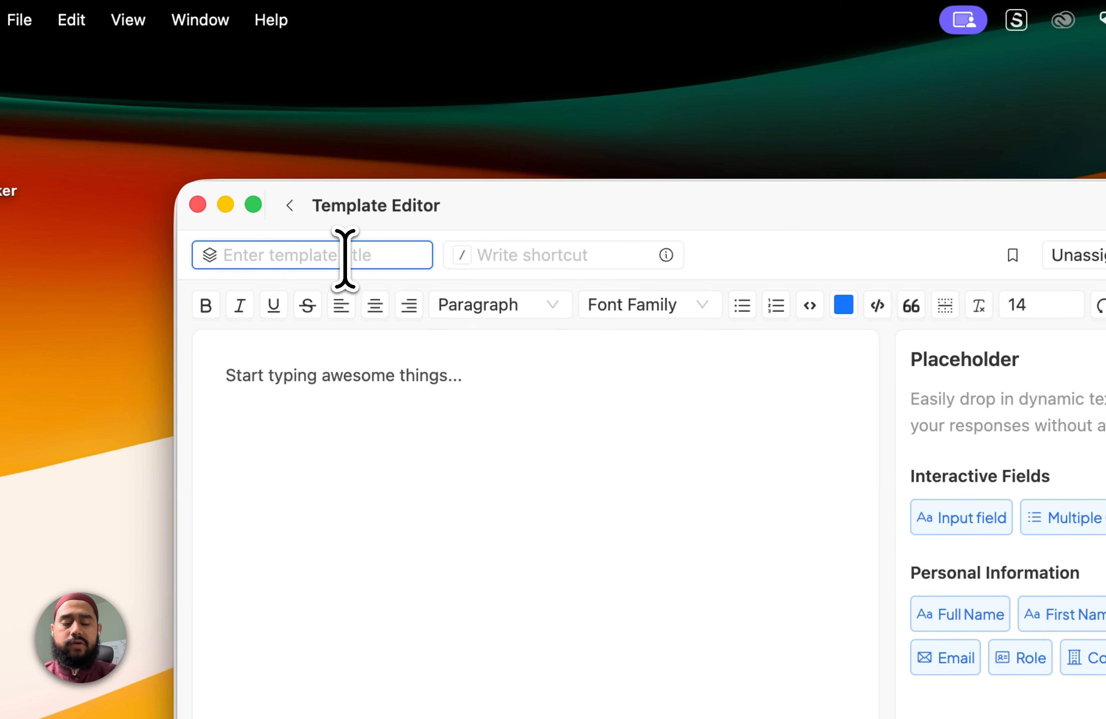
text(Project Mes)
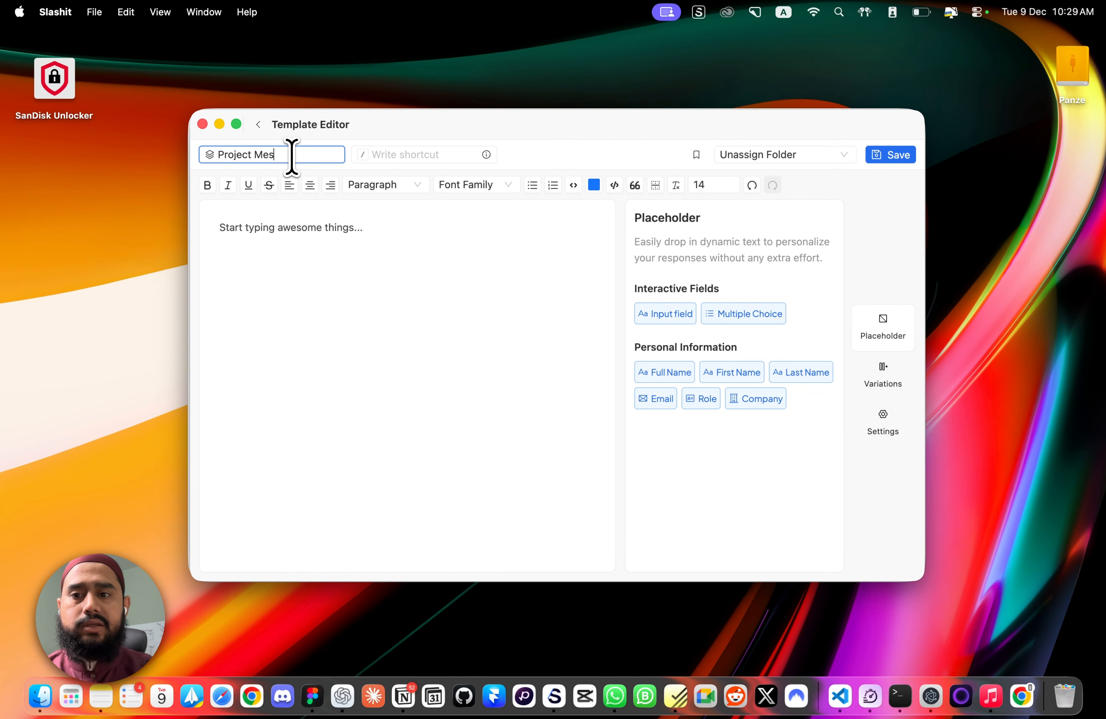
text(sage)
click(407, 154)
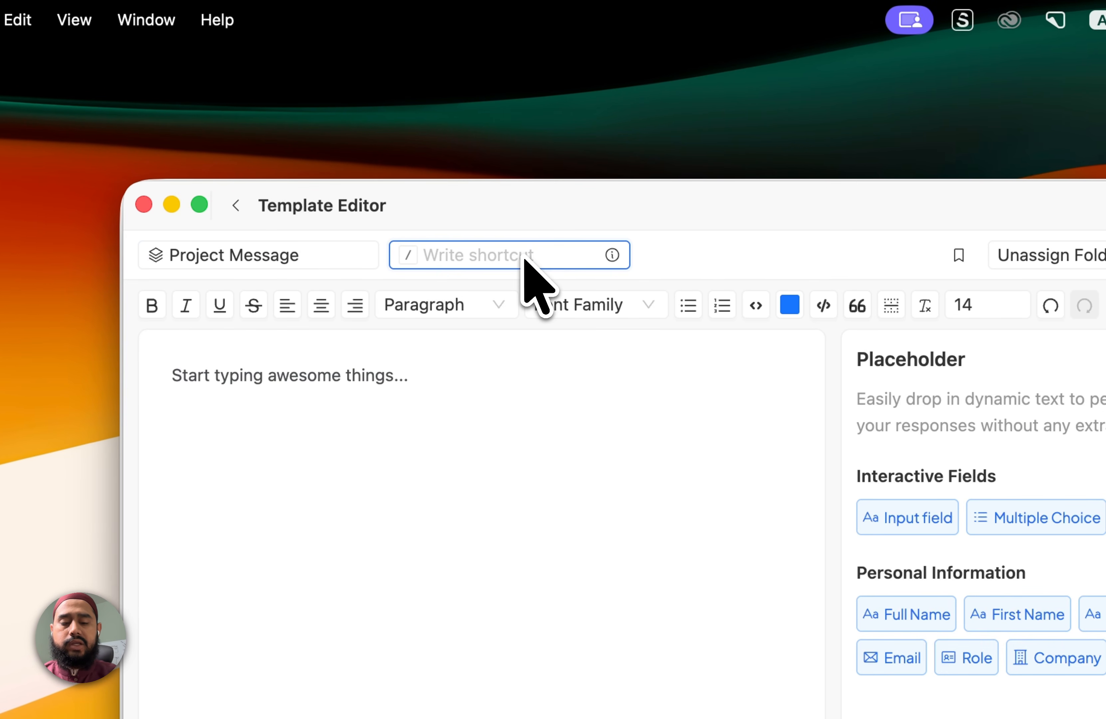
text(pmsg)
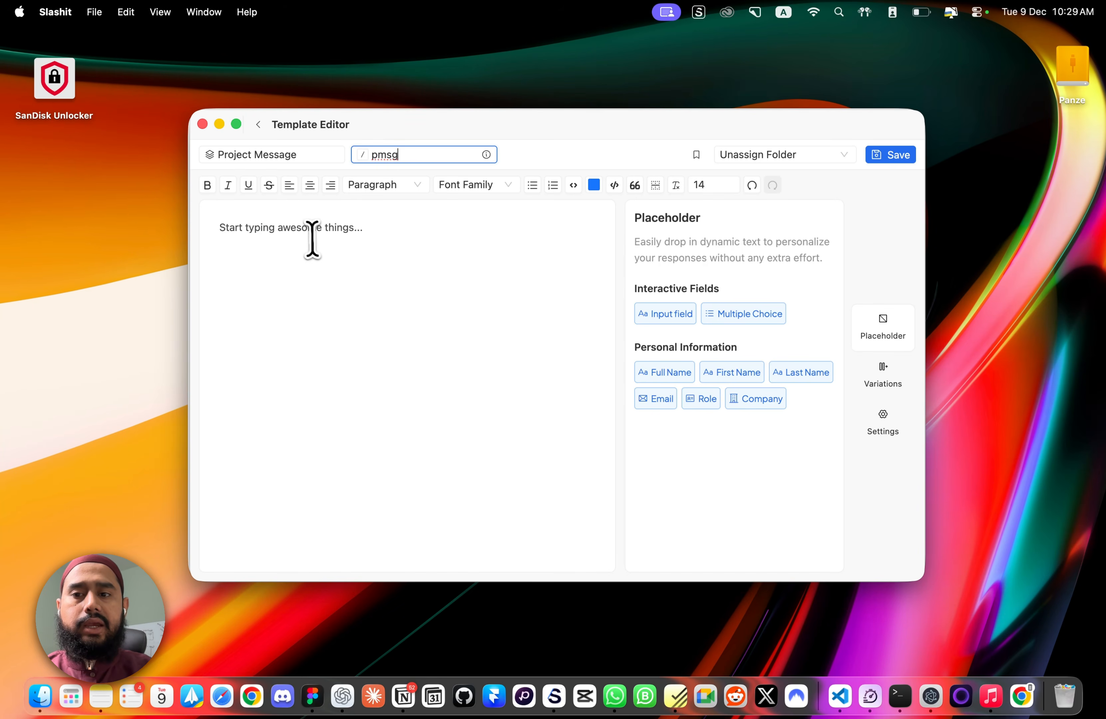
Write the body as "Hello", a "Client Name" input field and a comma, followed on a new line by "This is a test message."
click(312, 239)
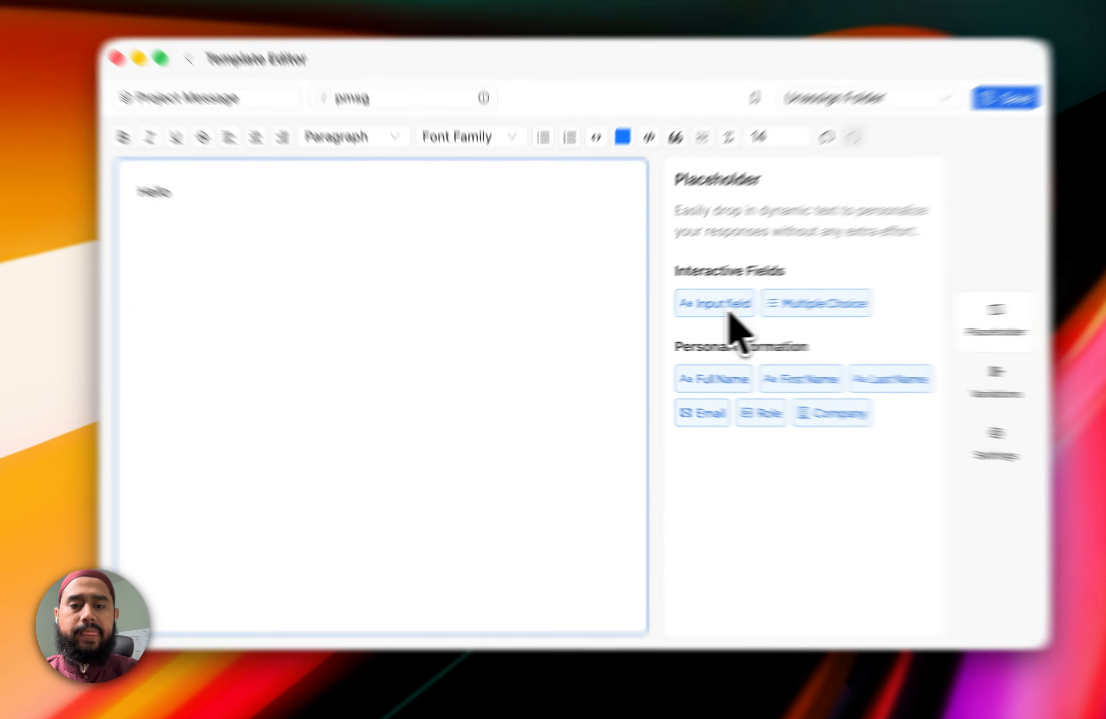
click(678, 322)
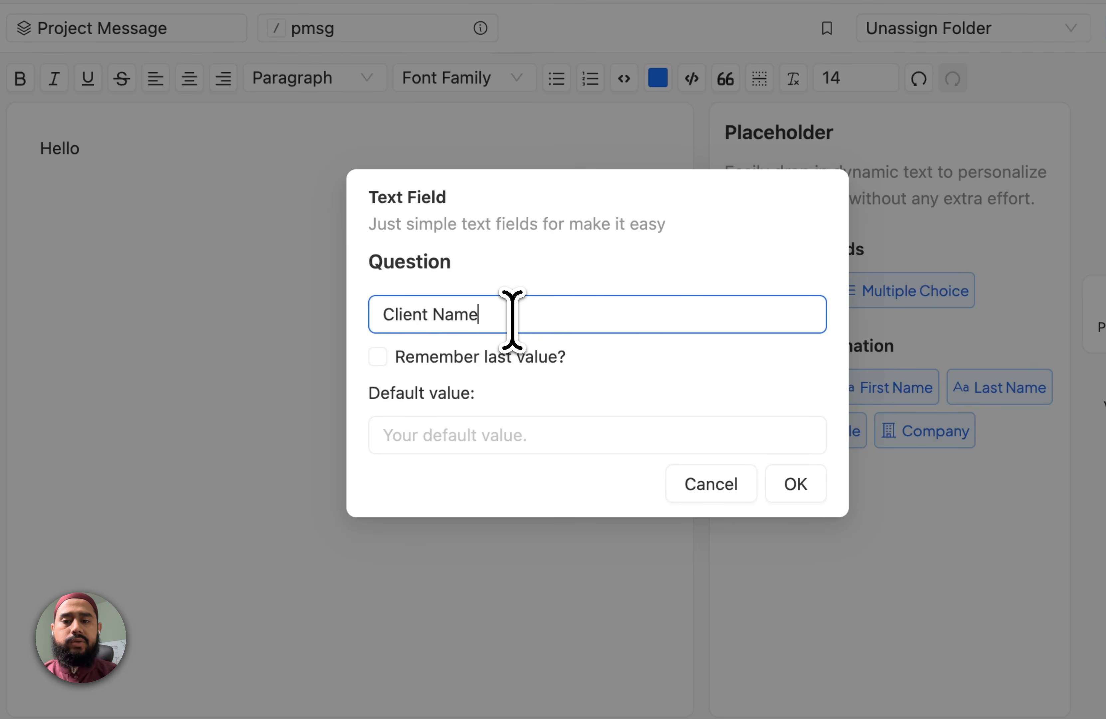
click(789, 484)
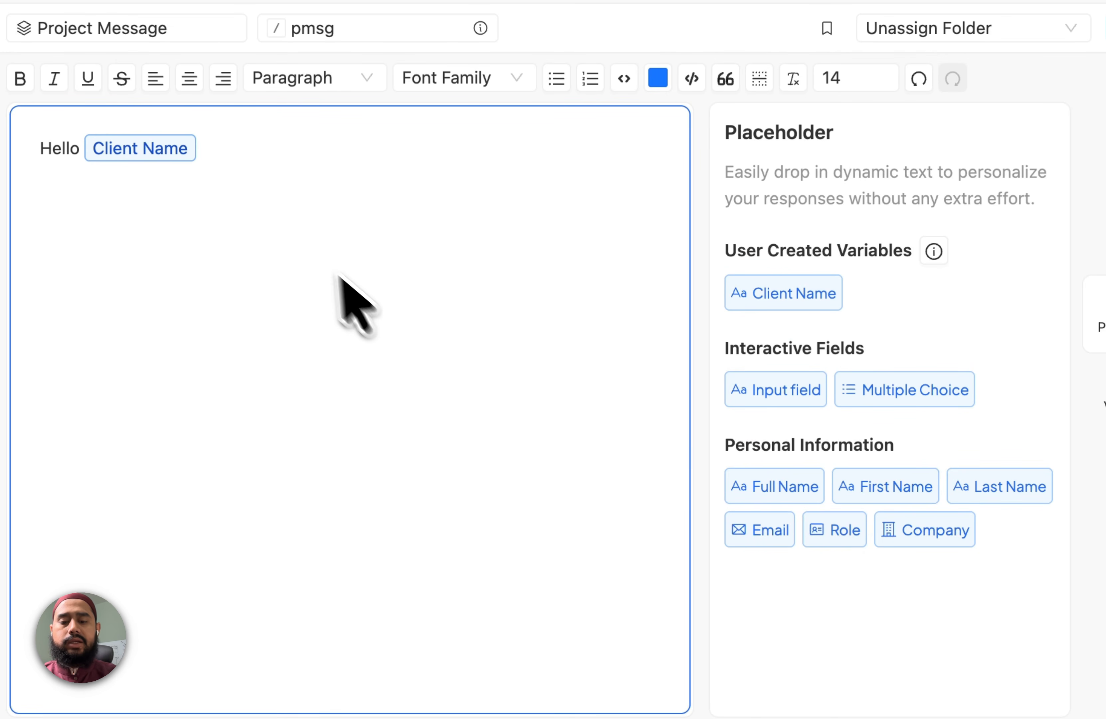
text(, )
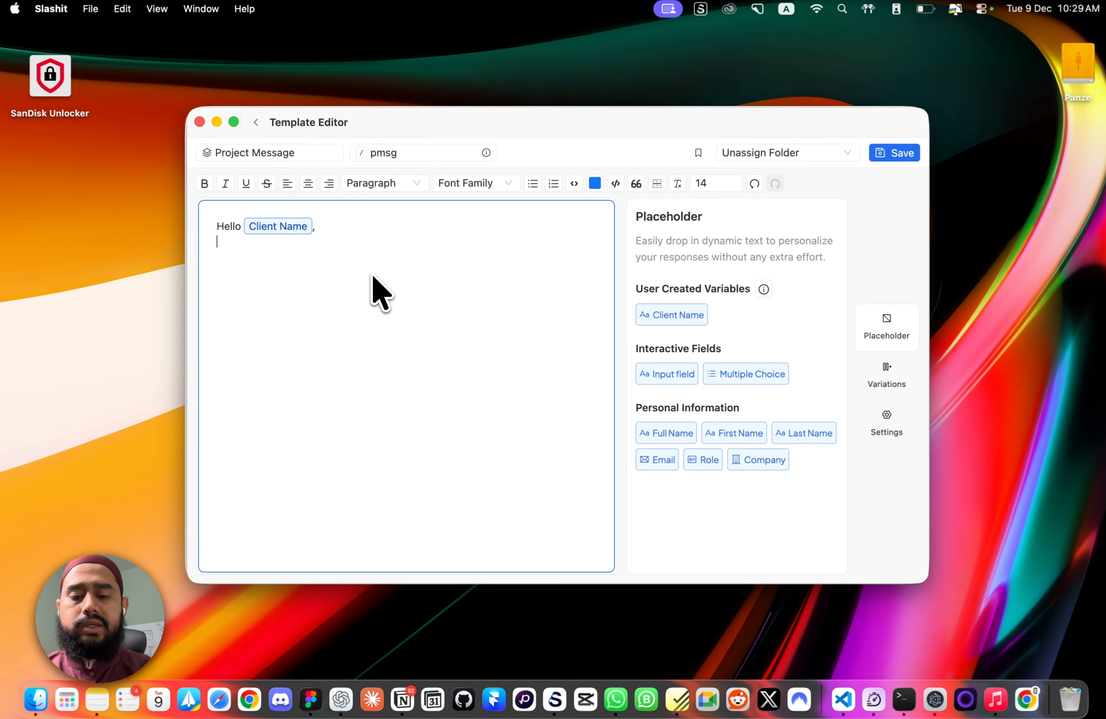
text(This is a test message.)
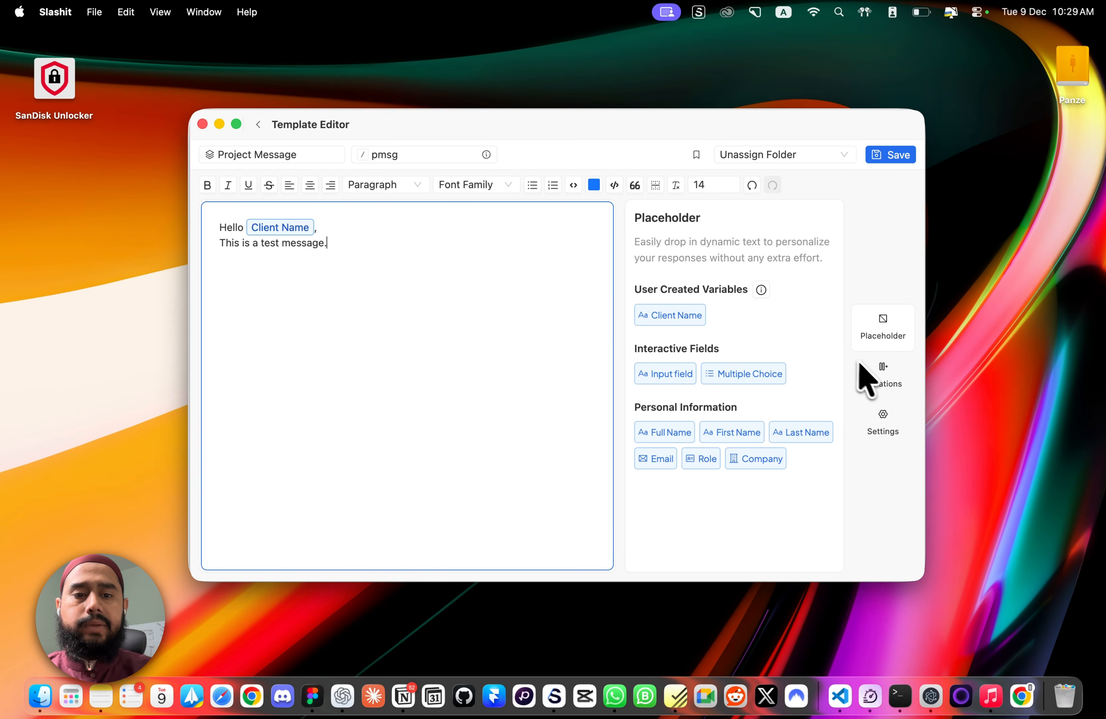
Rename the template's default variation to "Normal Message"
click(881, 379)
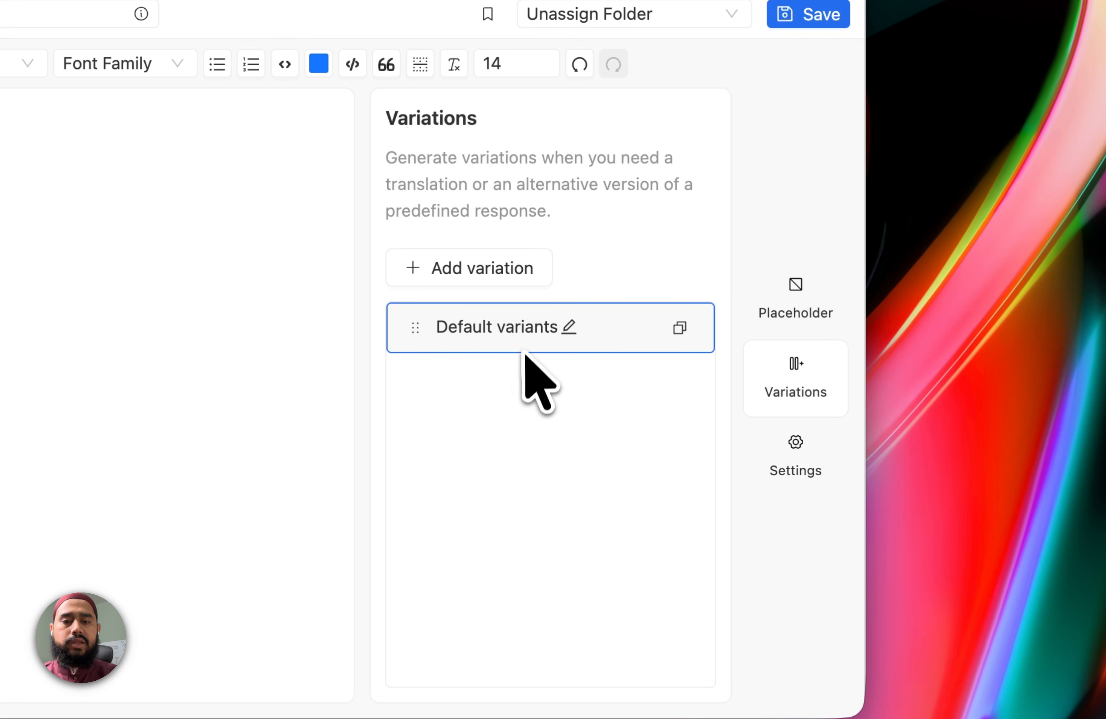
click(561, 328)
key(super+a)
key(BackSpace)
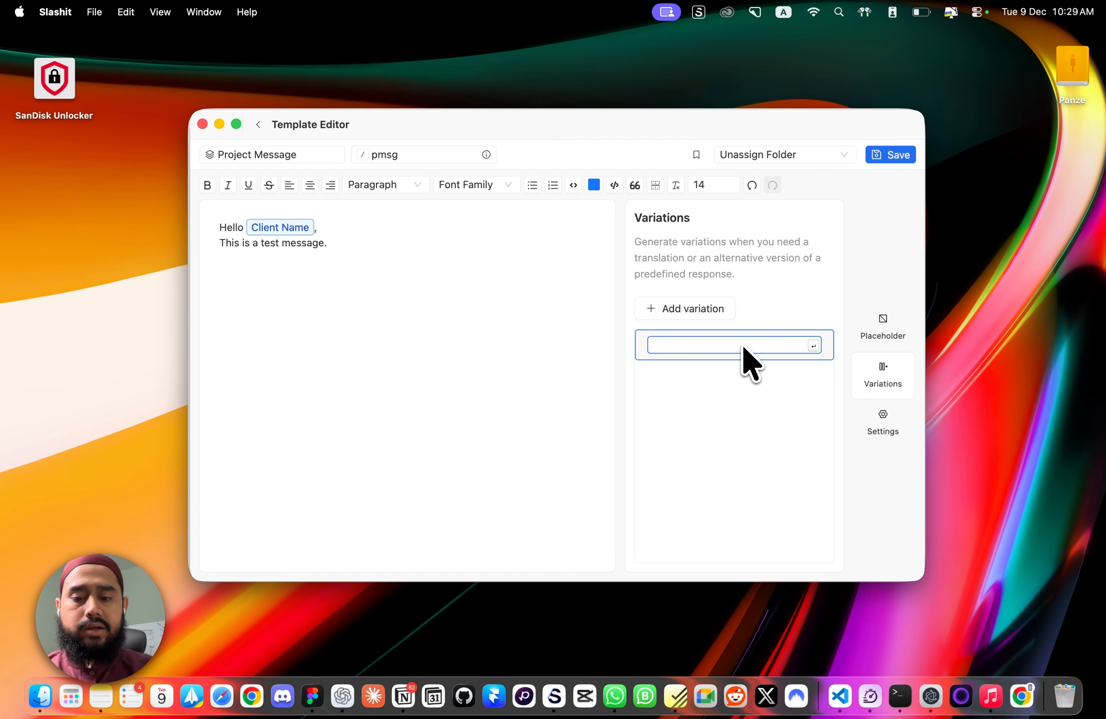
text(Normal Message)
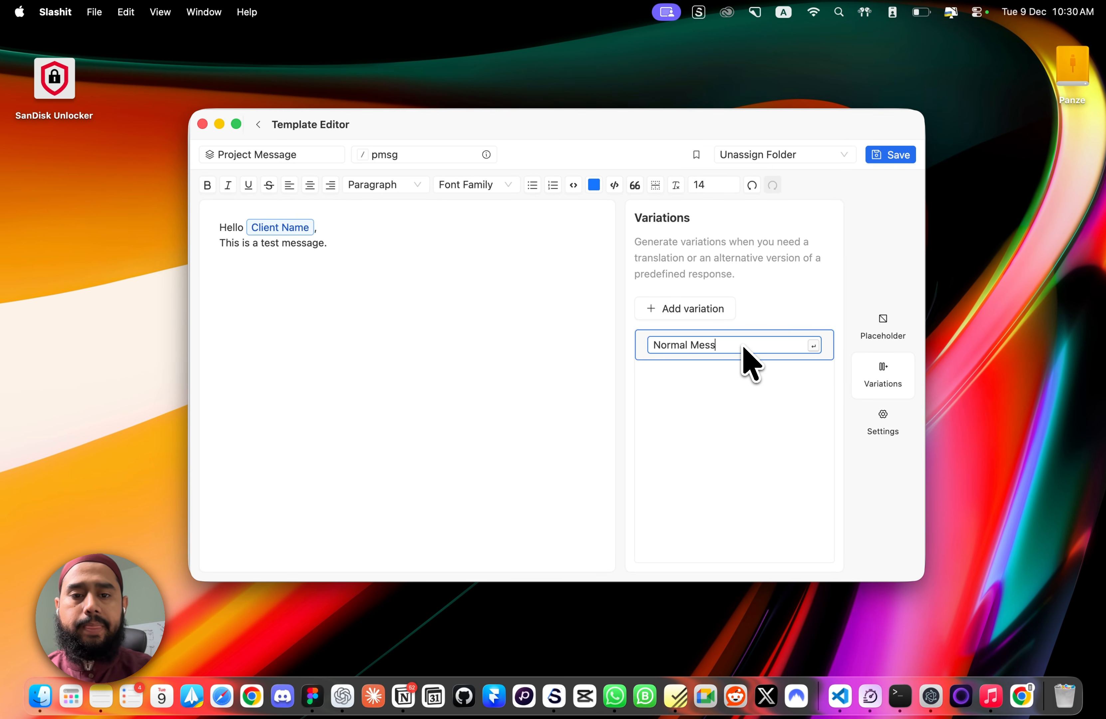
key(Return)
Add a second variation to the template and name it "Project Update"
click(707, 310)
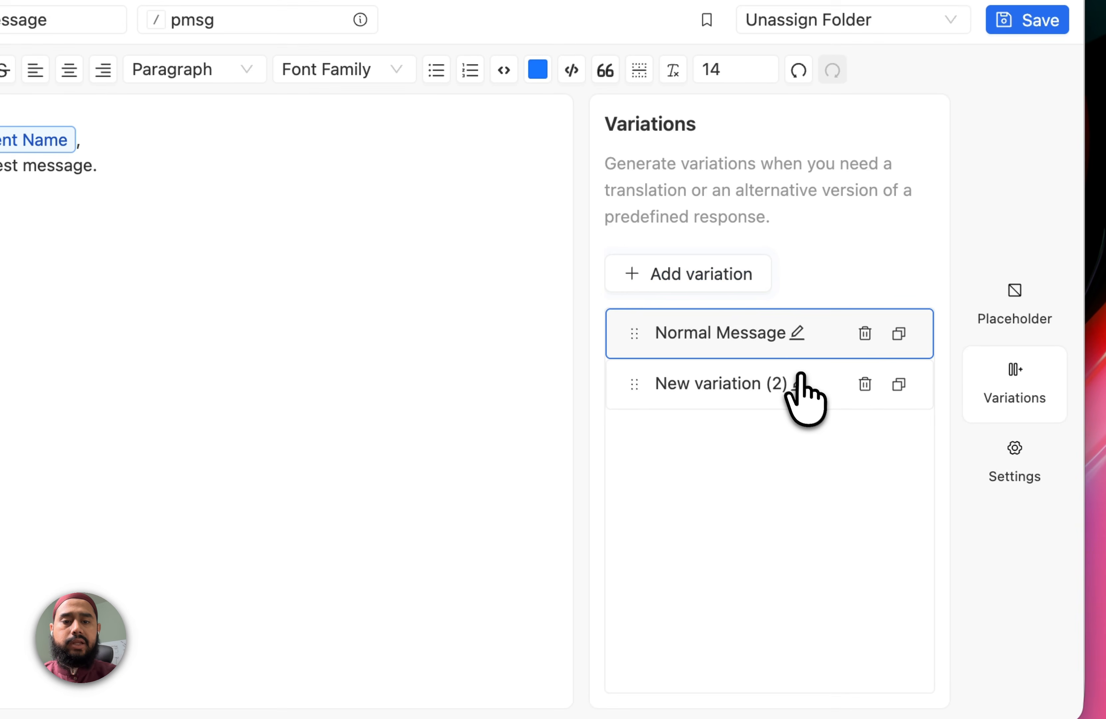
click(752, 368)
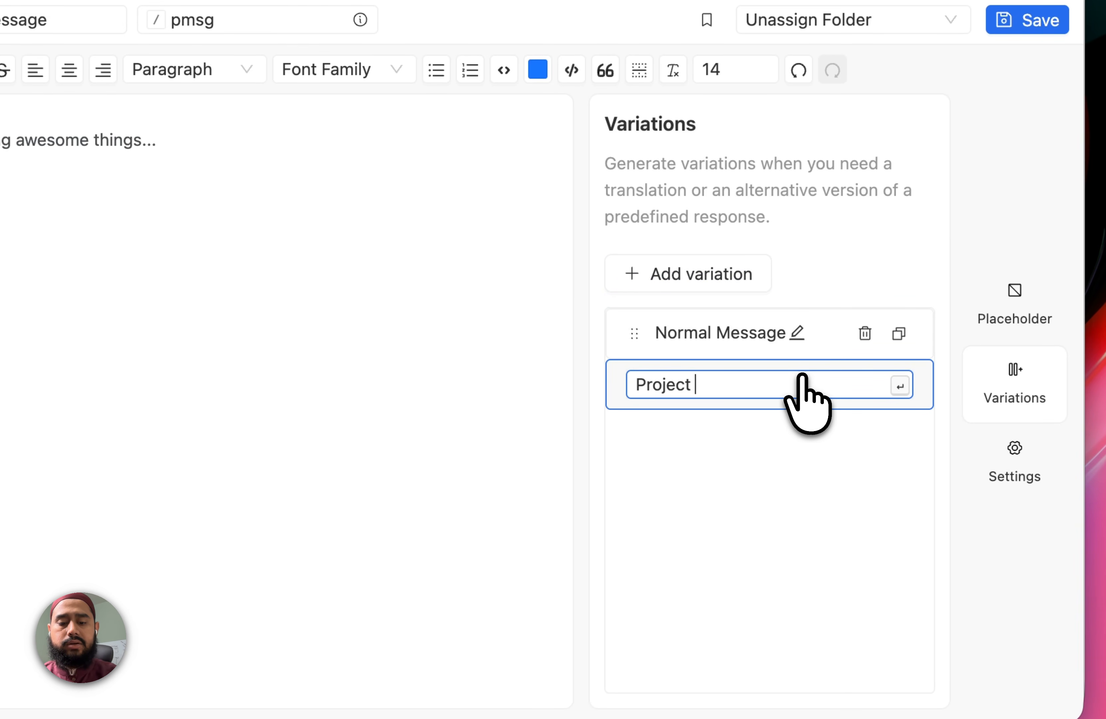
key(Return)
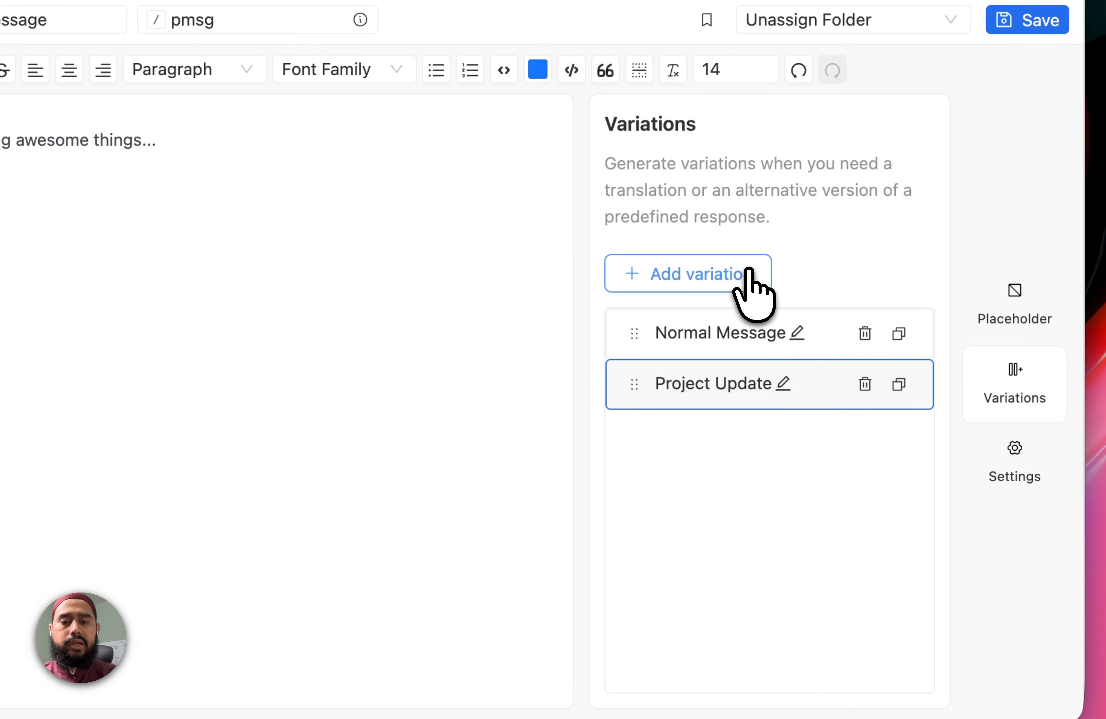
Add a third variation to the template and name it "Project Proposal"
click(740, 273)
click(801, 427)
click(800, 429)
key(BackSpace)
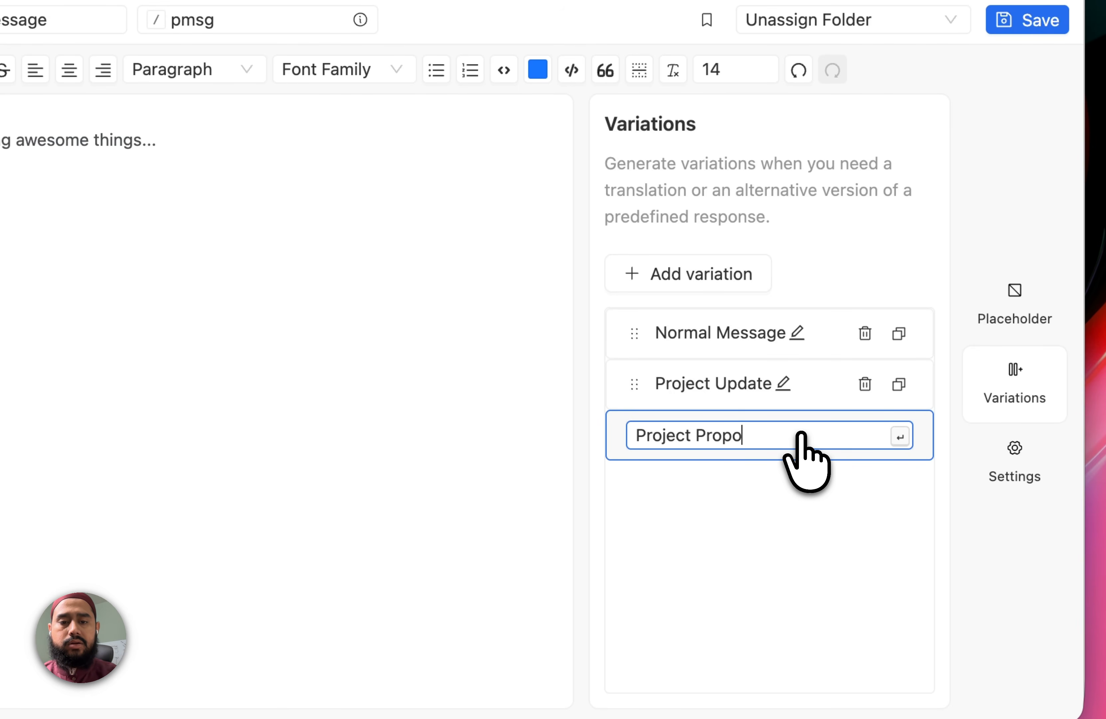
text(Project Proposal)
key(Return)
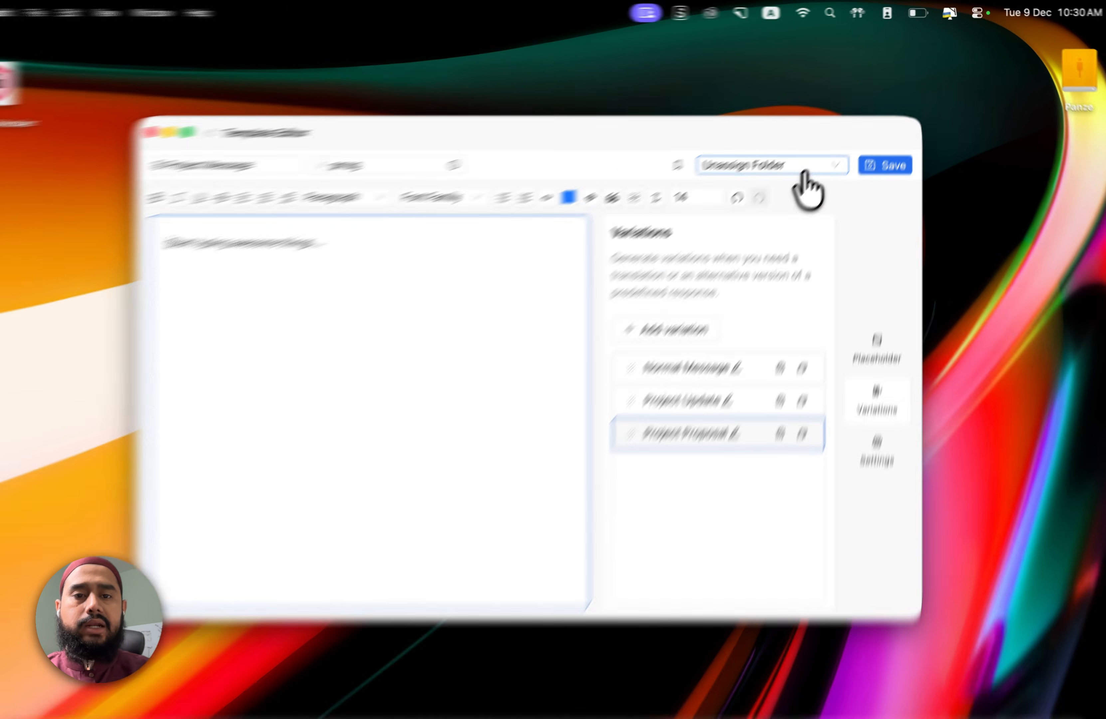
Check the folder choices for the template and leave the editor without saving
click(818, 154)
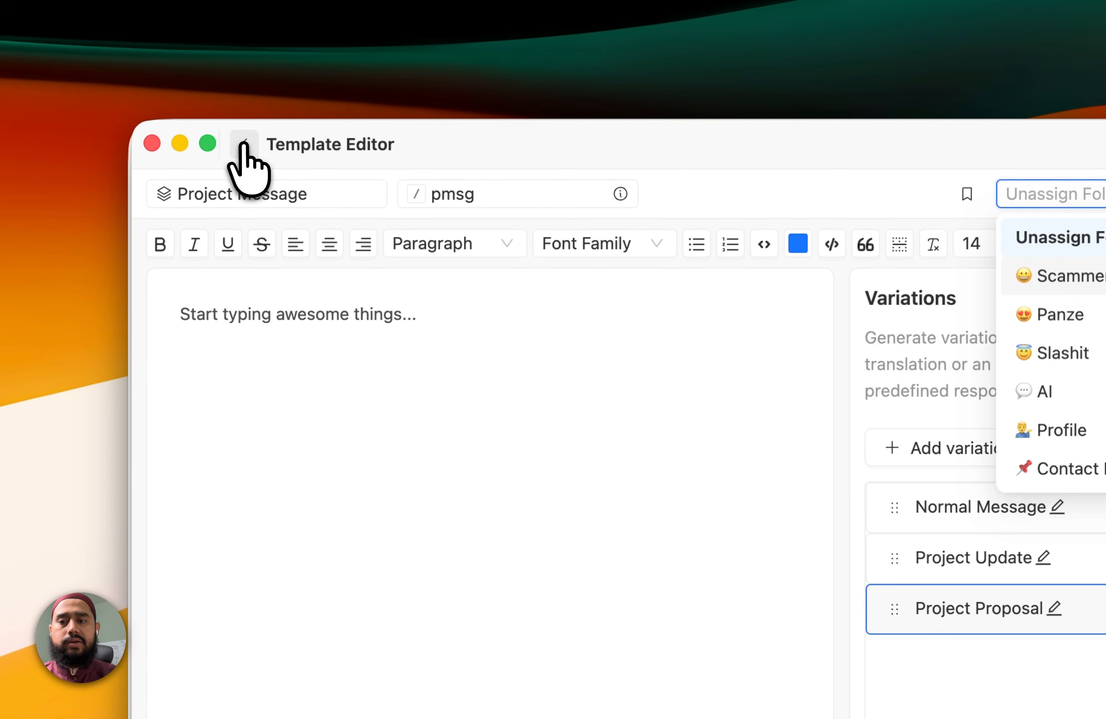
click(235, 147)
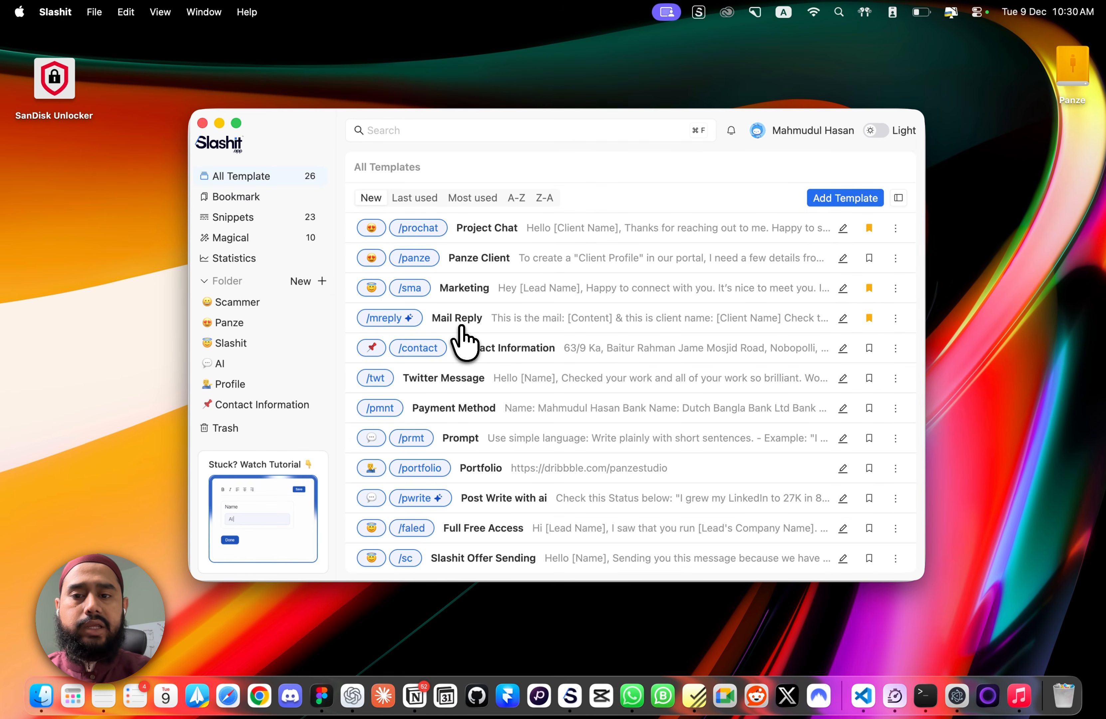
Open the Portfolio template for editing and examine its Panze Dribbble, Panze Branding and Panze App Dribbble variations
scroll(459, 343, down, 5)
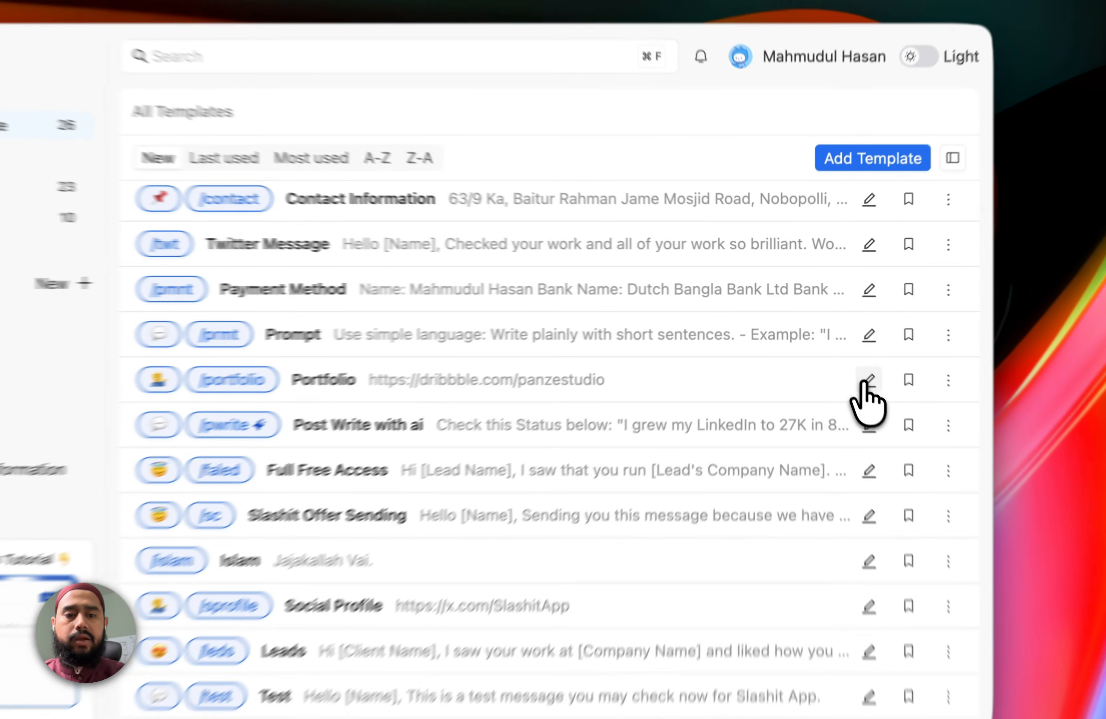
click(843, 345)
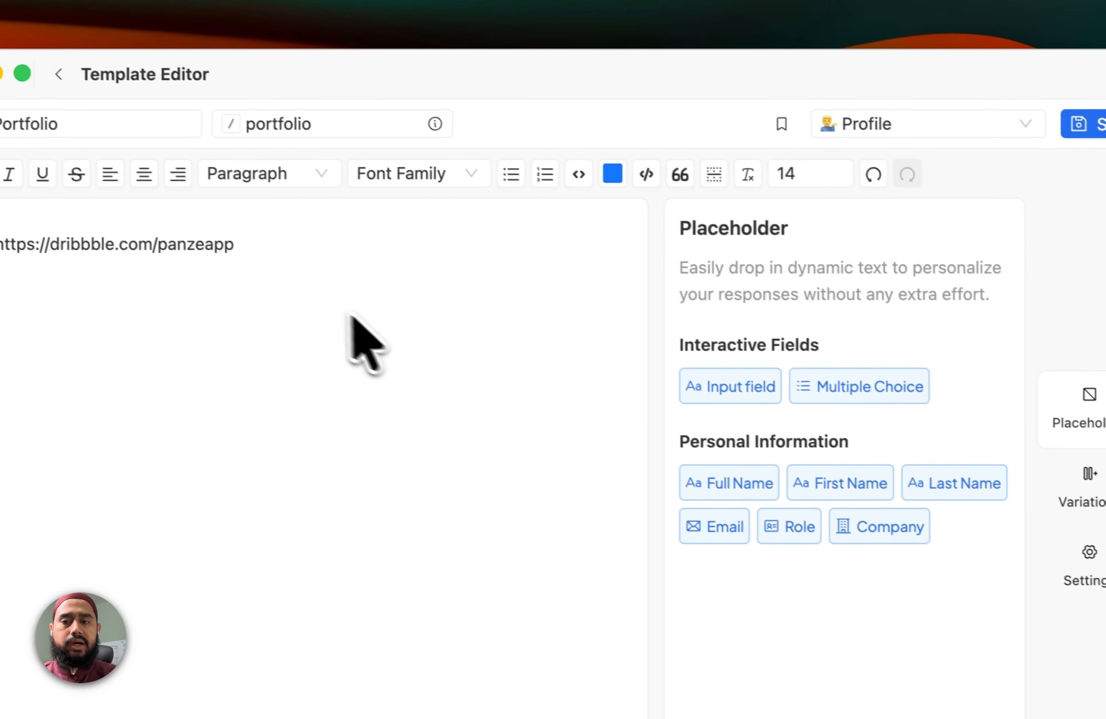
click(1091, 503)
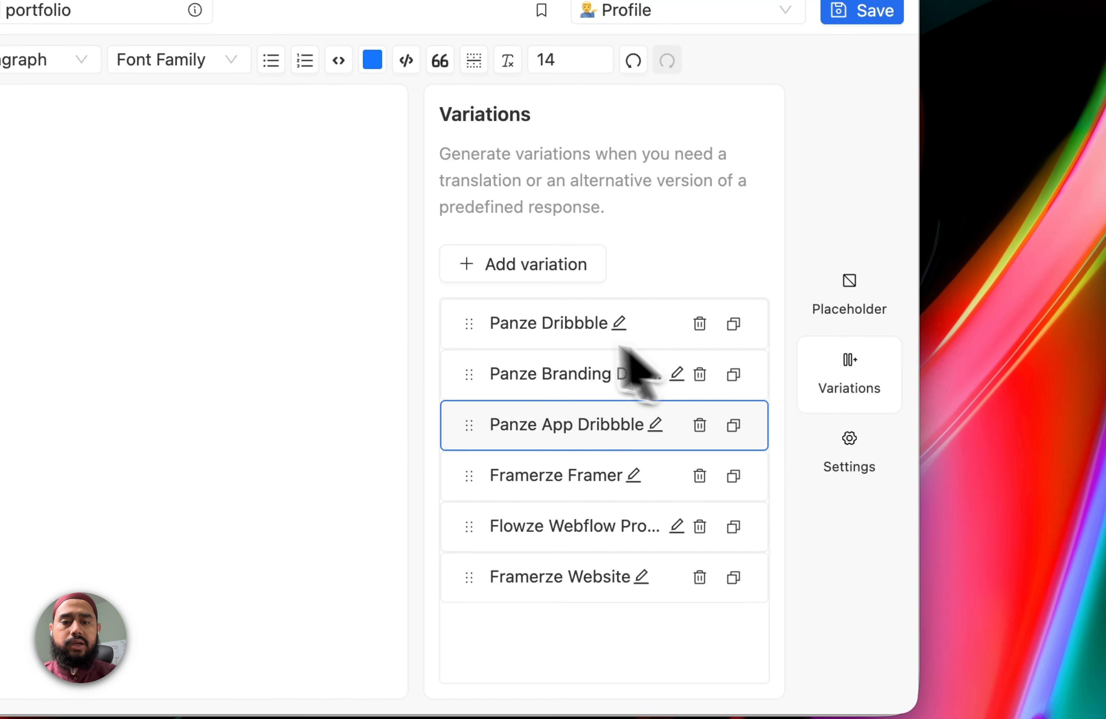
click(547, 343)
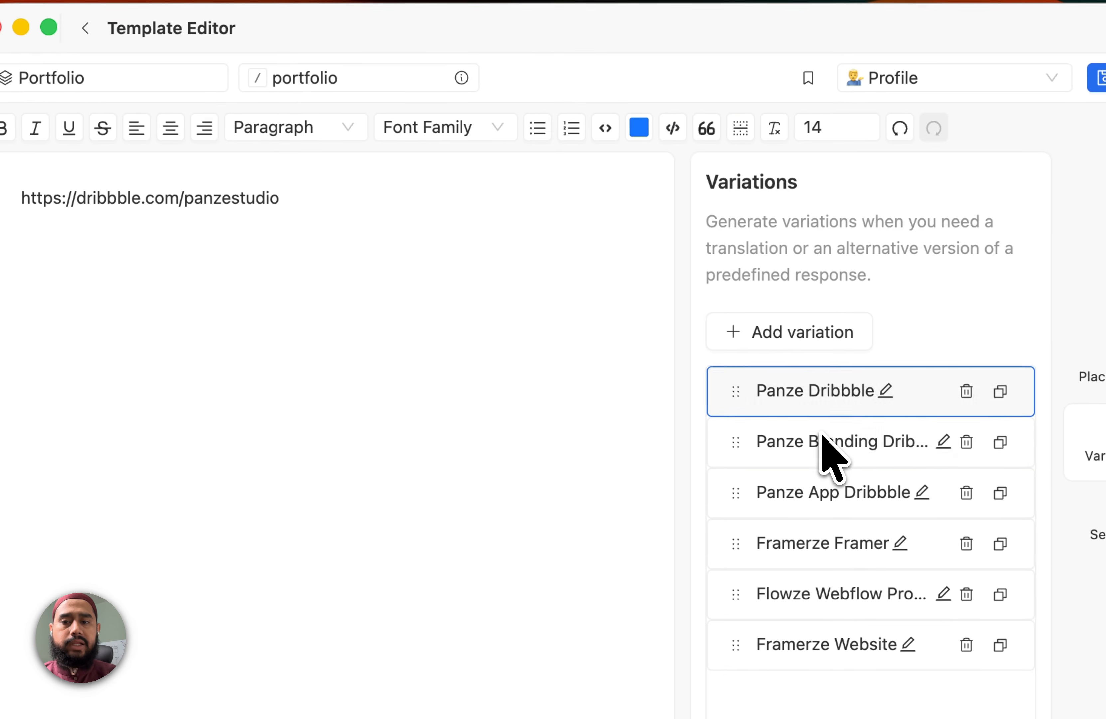
click(822, 439)
click(806, 491)
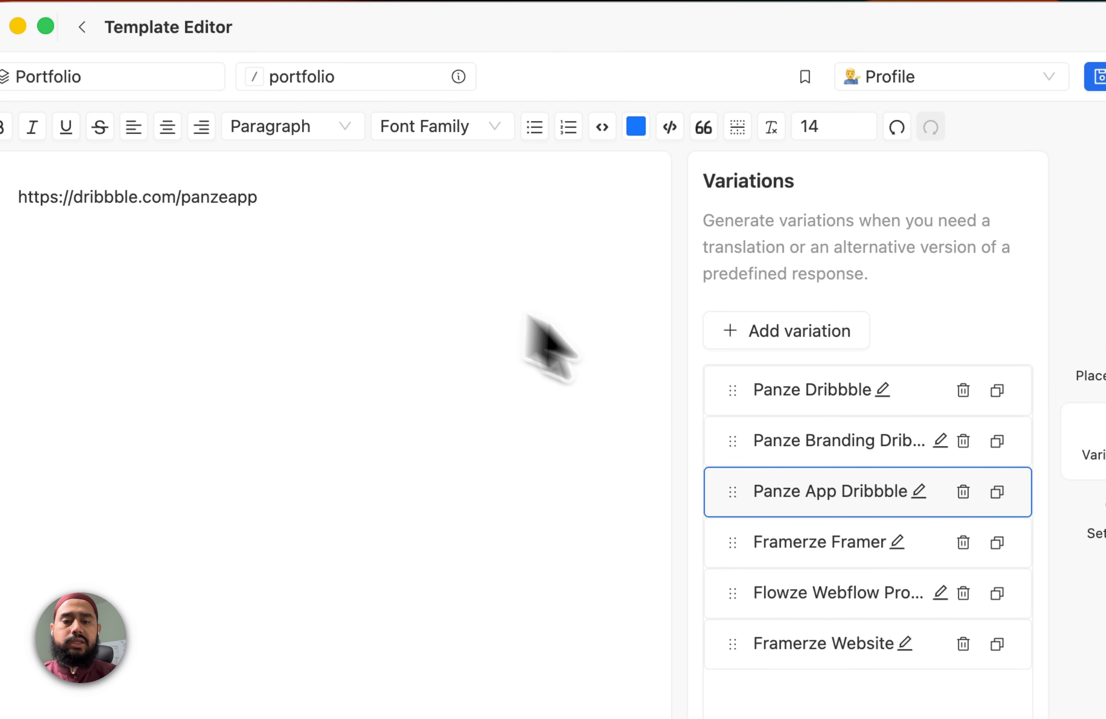
Switch to Notes and expand the /portfolio template with its Panze Dribbble variation
key(ctrl+Up)
click(478, 490)
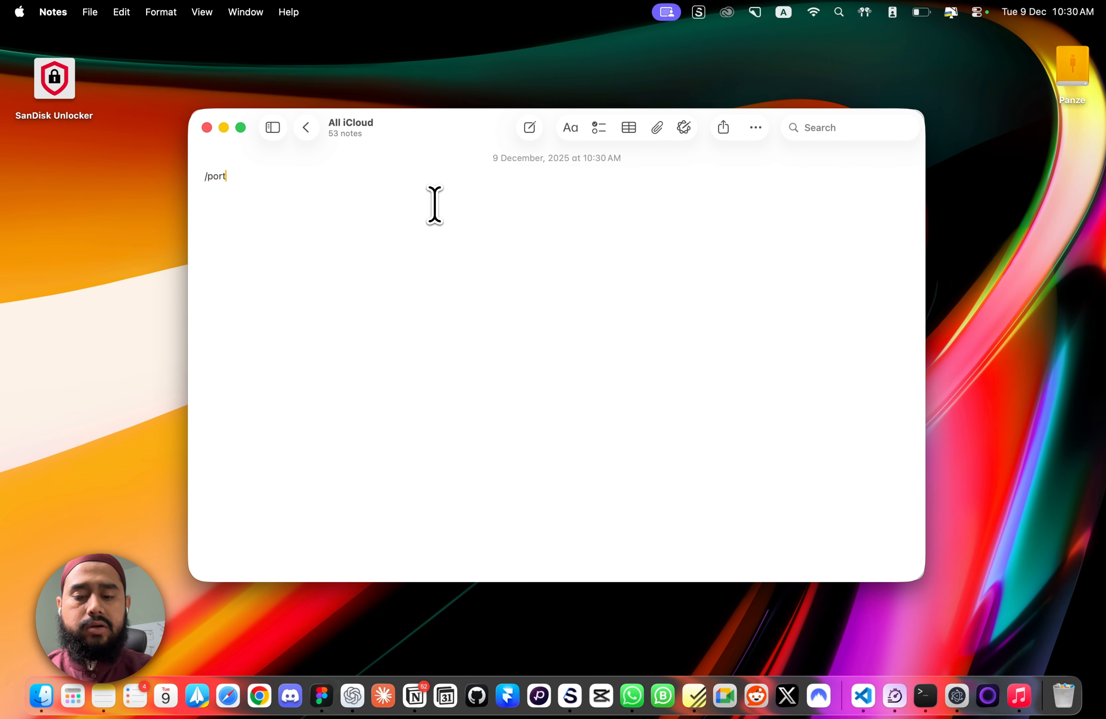
text(/portfolio)
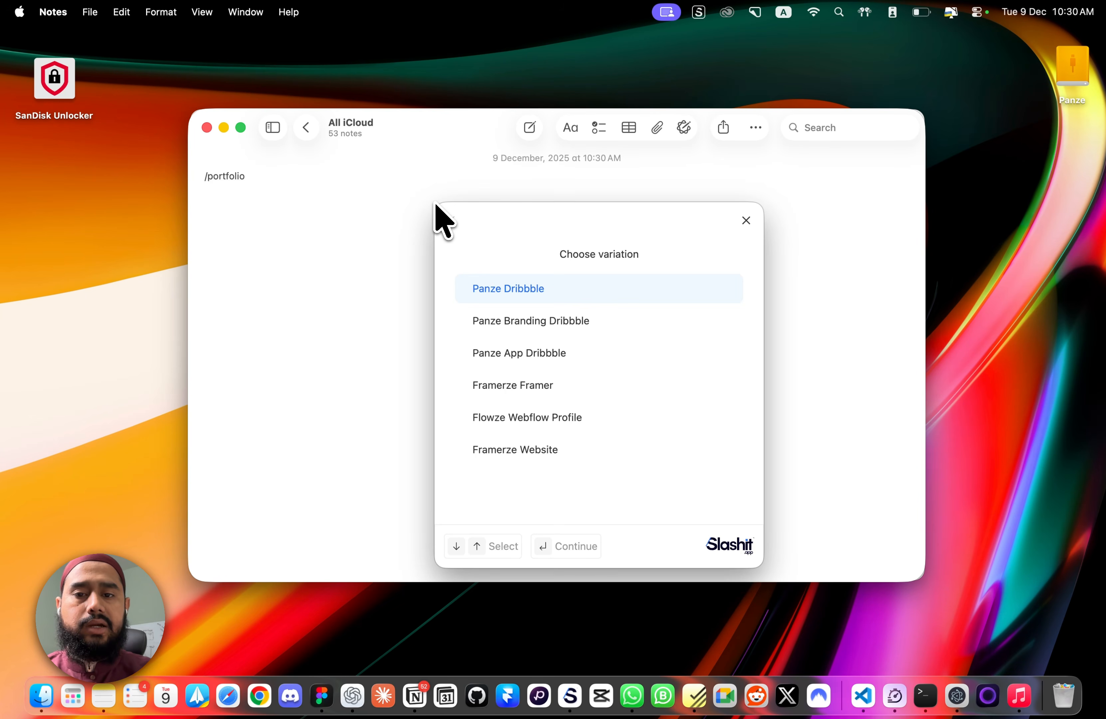
key(Down)
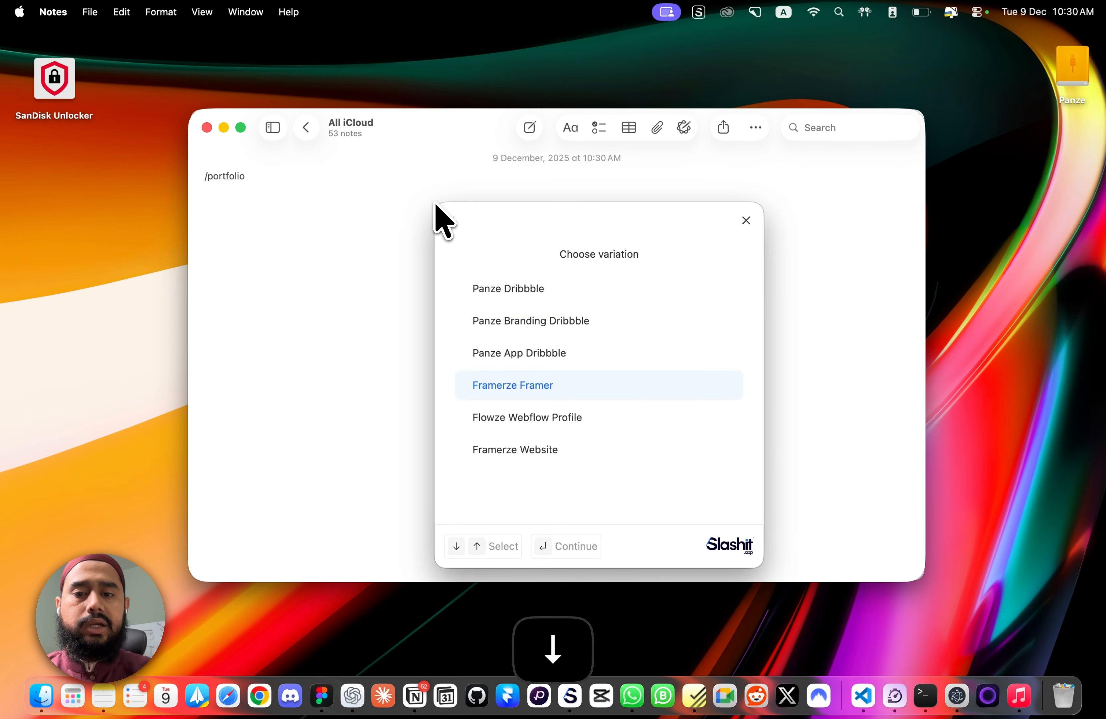
key(Up)
key(Up)
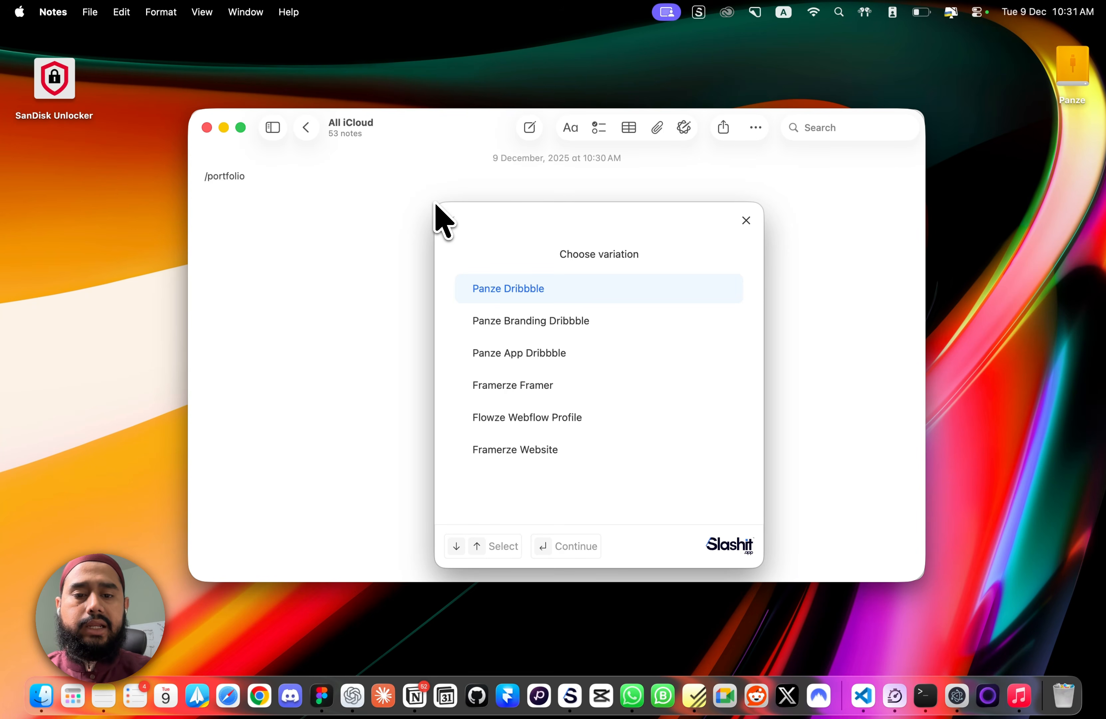
key(Return)
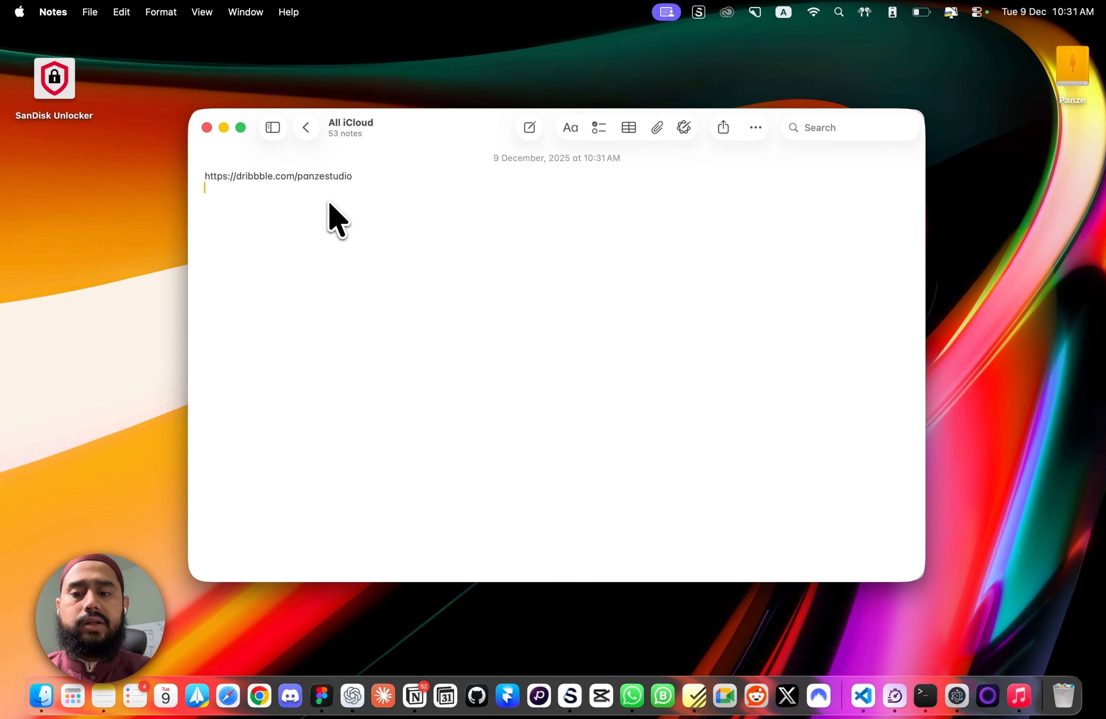
Switch to Slashit and look through the list of saved snippets
key(super+shift+space)
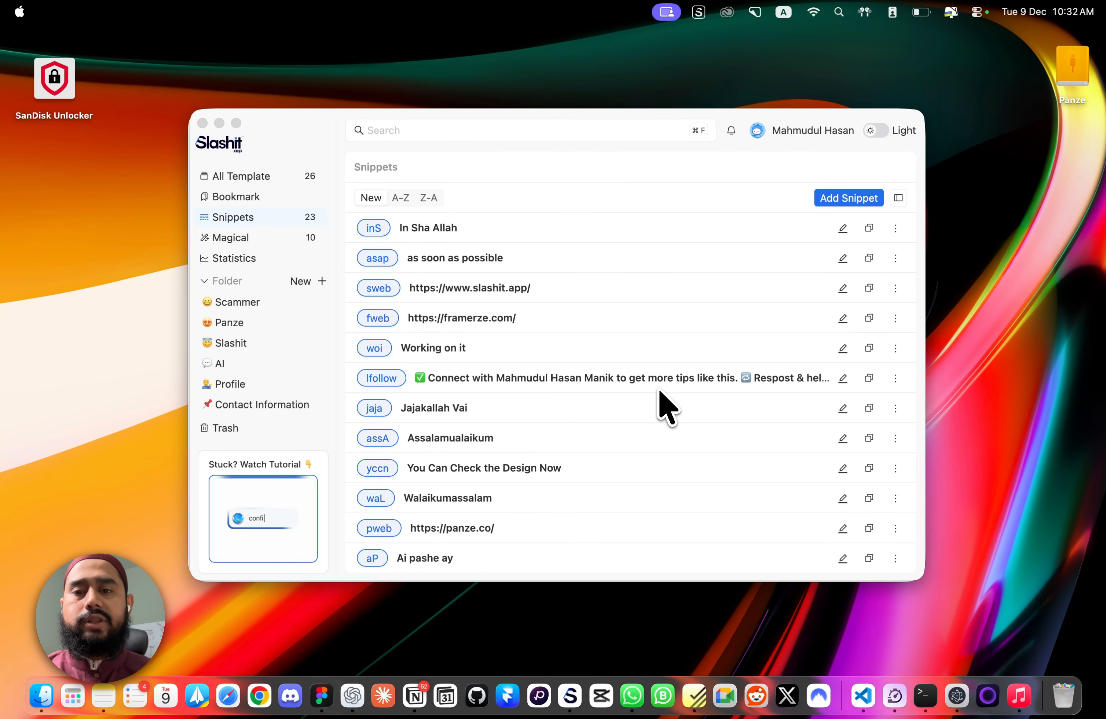
scroll(565, 366, down, 10)
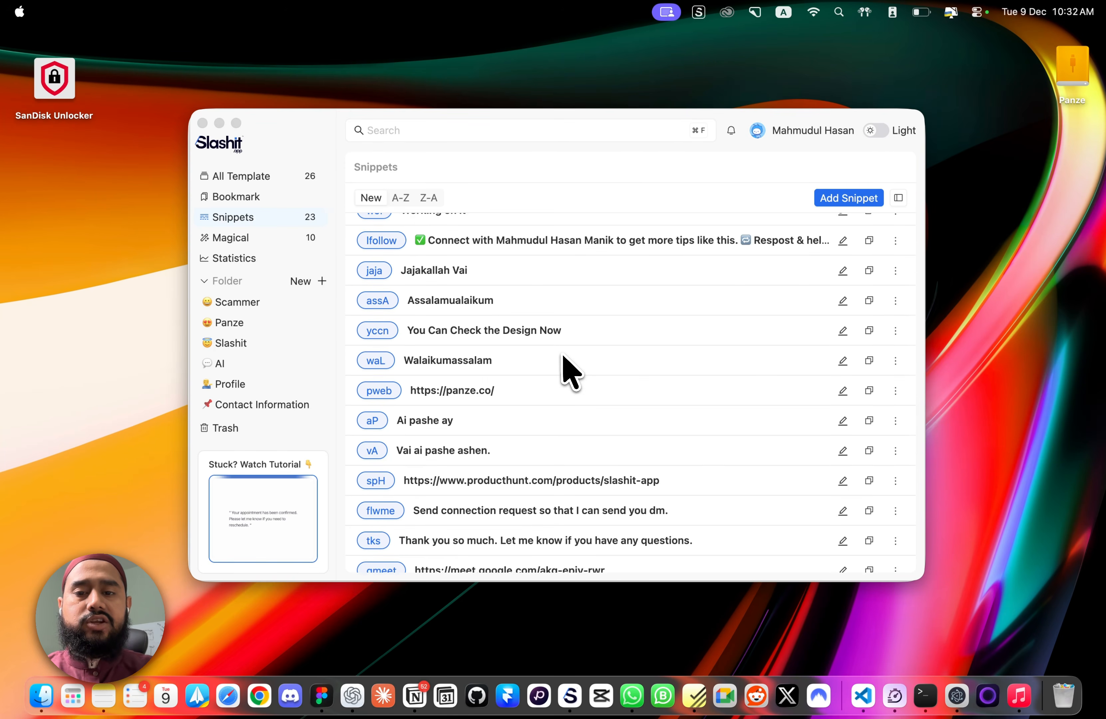
scroll(563, 357, up, 10)
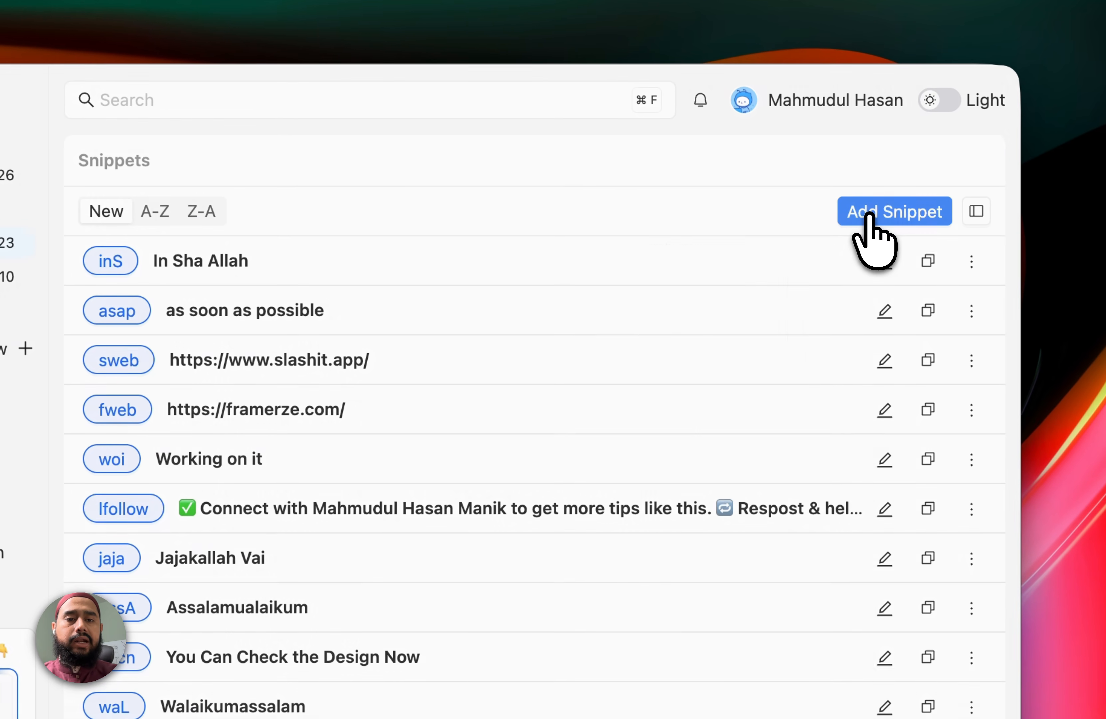
Fill in a new snippet with shortcut "thnks" and text "Thank you so much for your valuable feedback.", and close it without saving
click(840, 199)
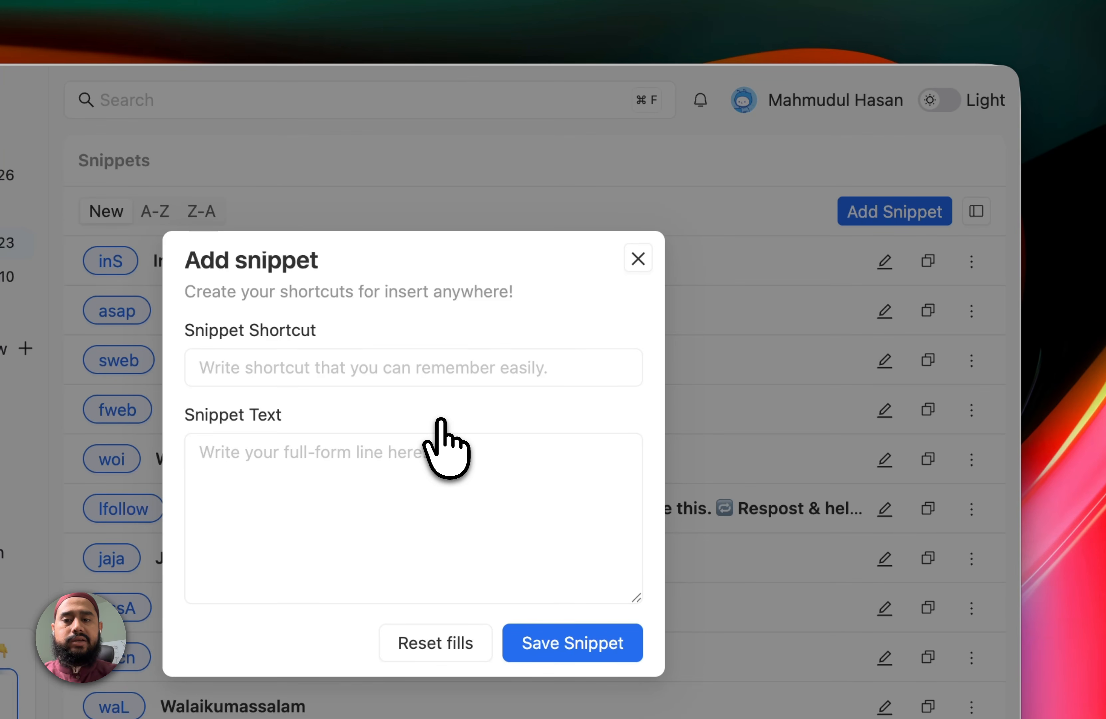
click(316, 371)
click(501, 400)
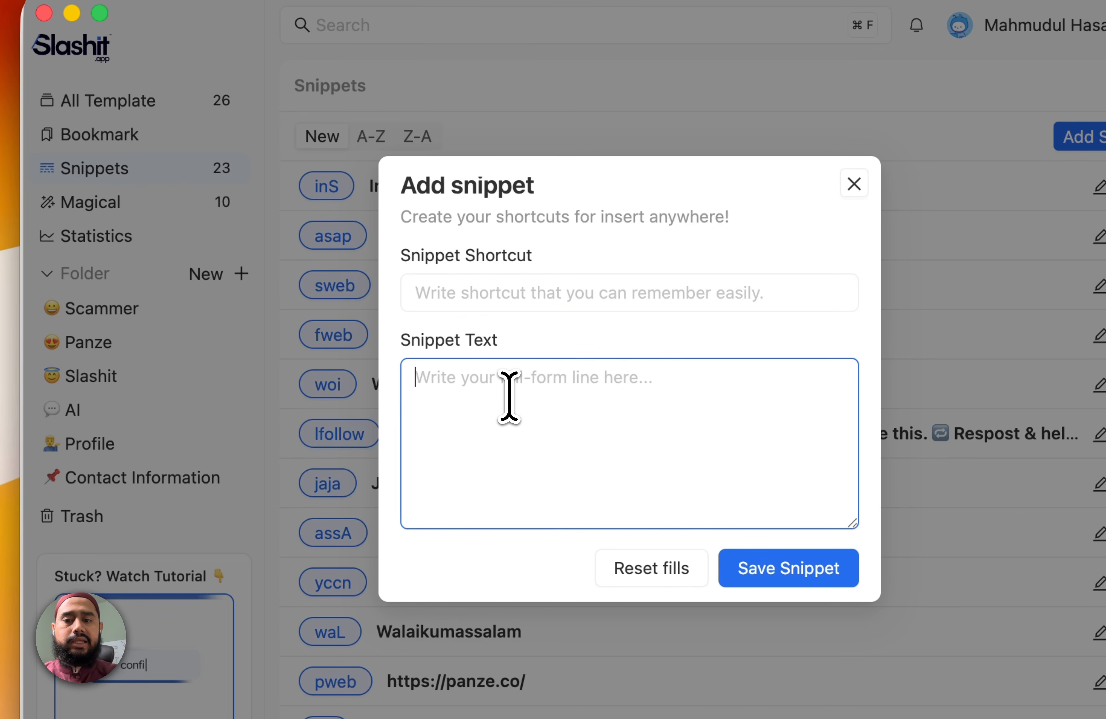
click(509, 295)
text(t)
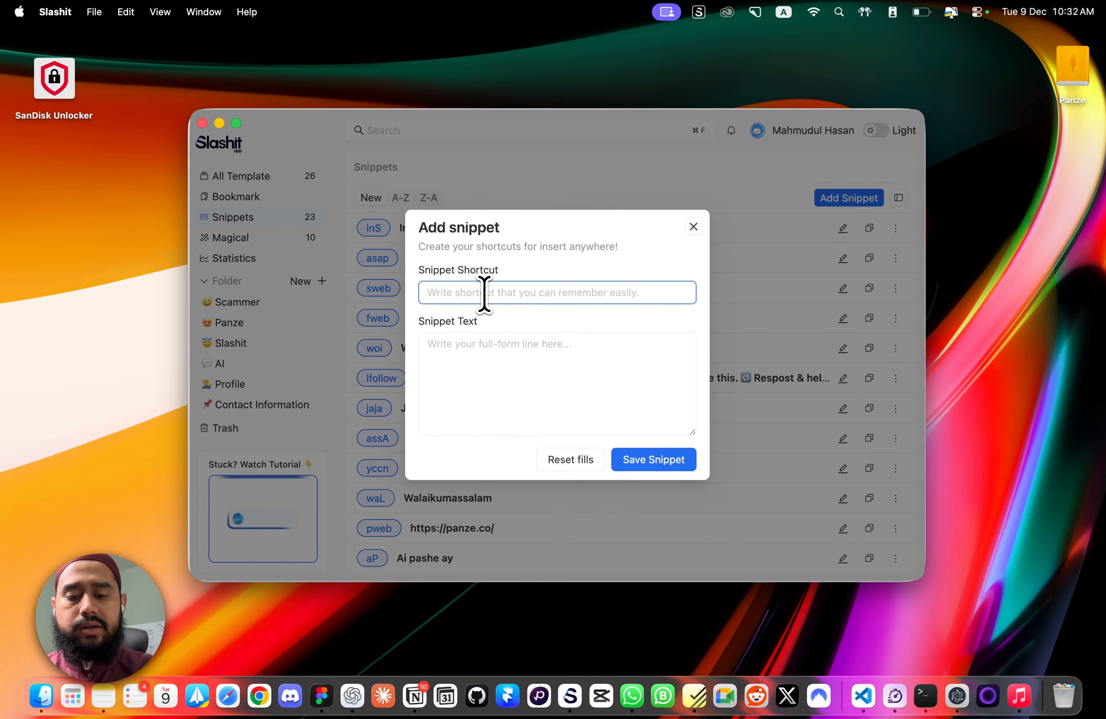
text(hnks)
click(477, 351)
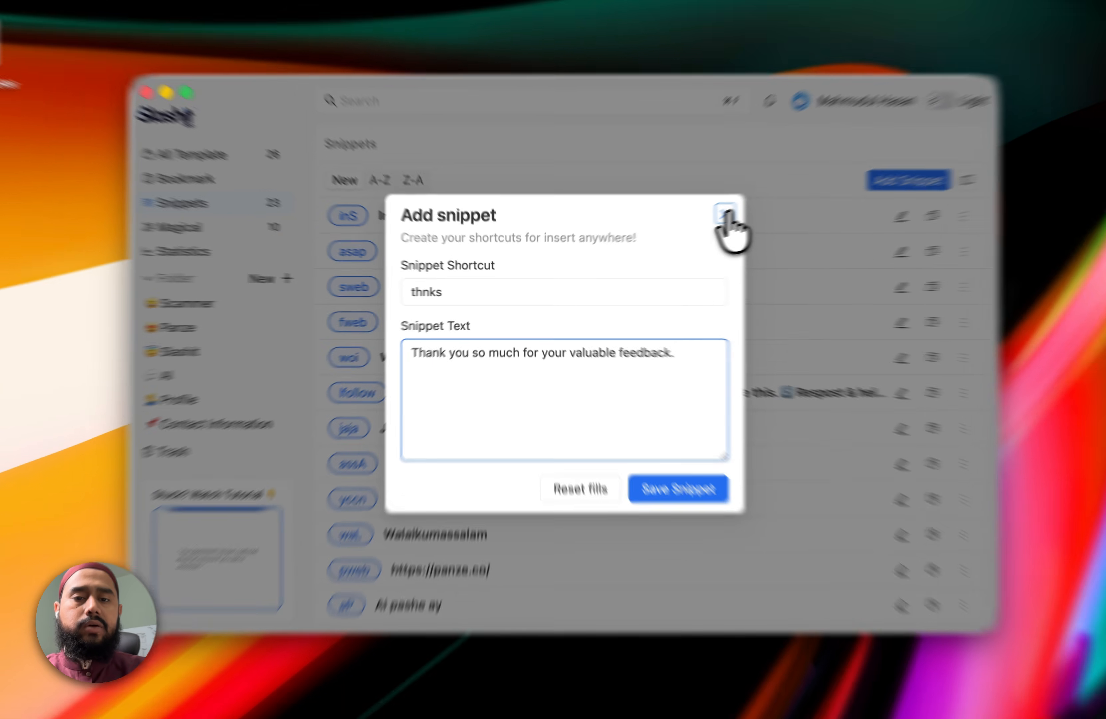
click(693, 227)
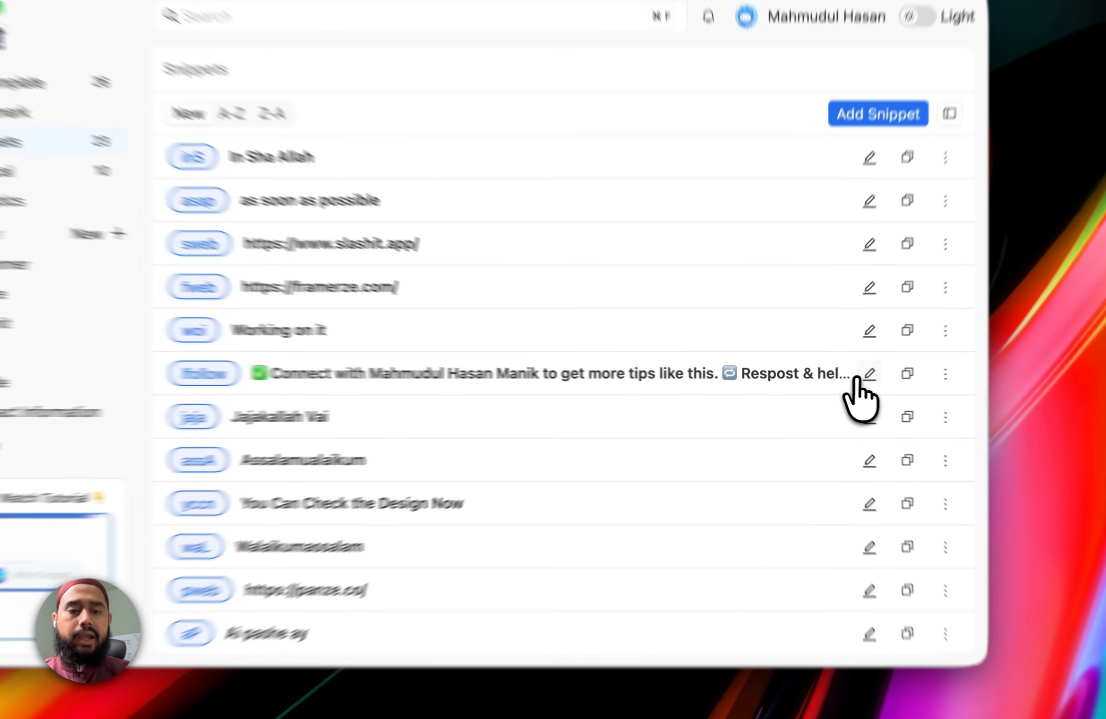
Open the lfollow snippet, examine its shortcut and full text, and close it without changes
click(843, 377)
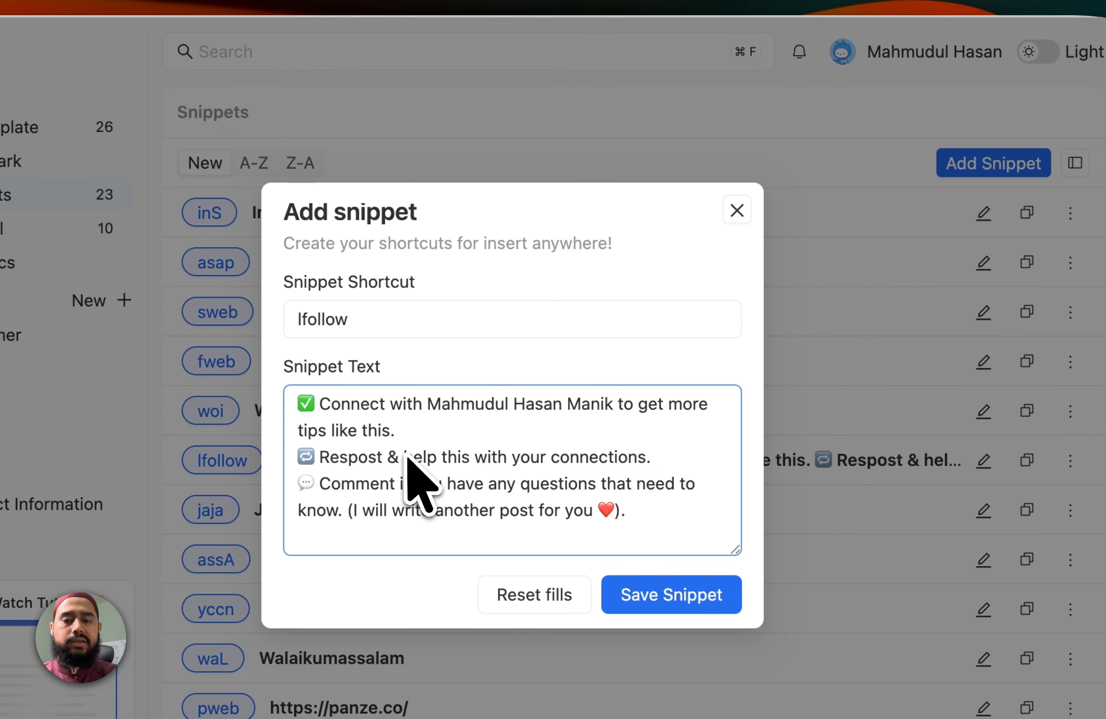
click(300, 237)
click(737, 211)
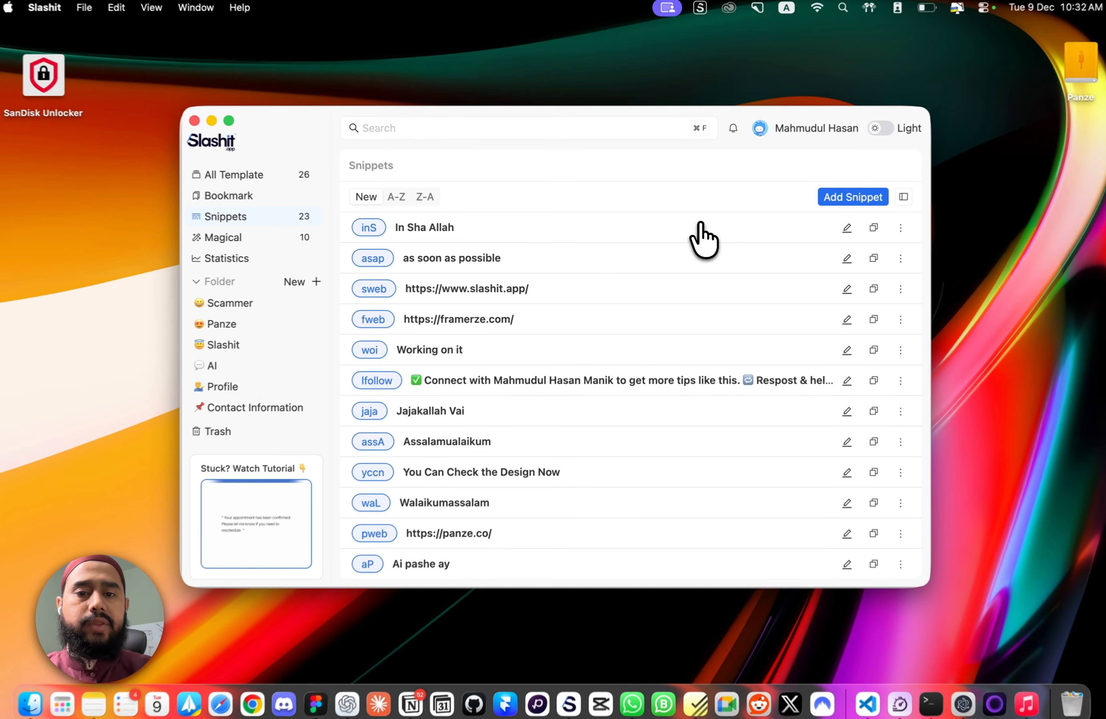
Switch to Notes and expand the lfollow snippet into its full text in the note
key(ctrl+Up)
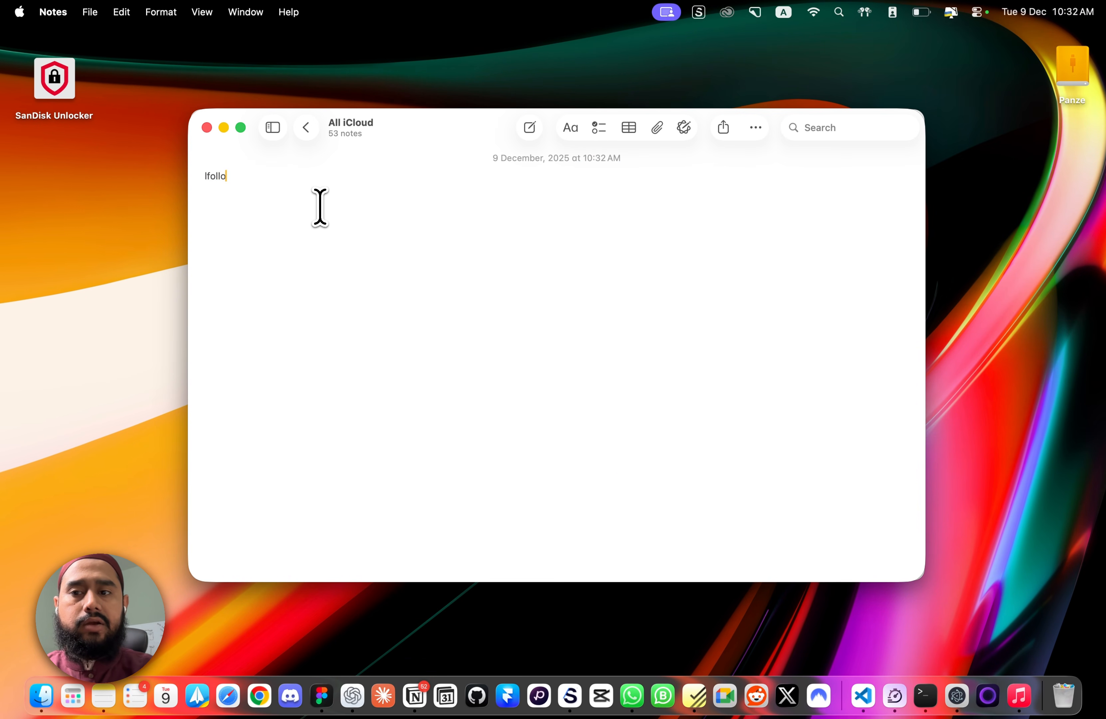
key(BackSpace)
key(BackSpace)
key(BackSpace)
key(BackSpace)
key(BackSpace)
key(BackSpace)
text(✅ Connect with Mahmudul Hasan Manik to get more tips like this. 🔁 Respost & help this with your connections. 💬 Comment if you have any questions that need to know. (I will write another post for you ❤️).)
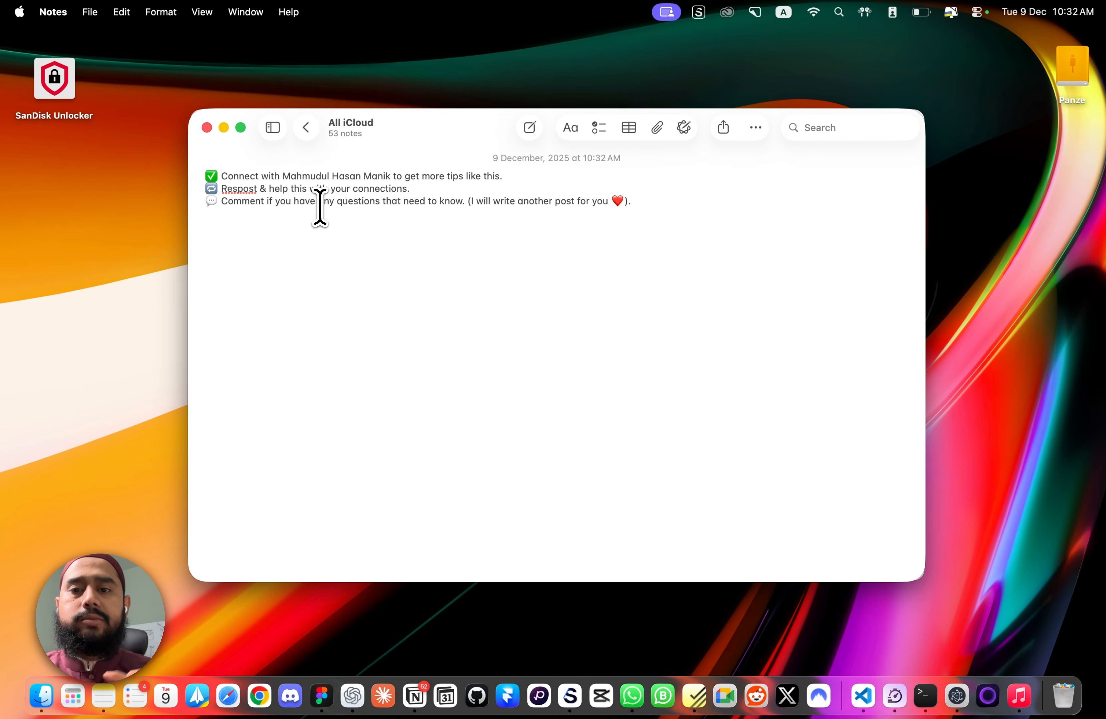
Return to Slashit and open the list of Magical commands
key(ctrl+Up)
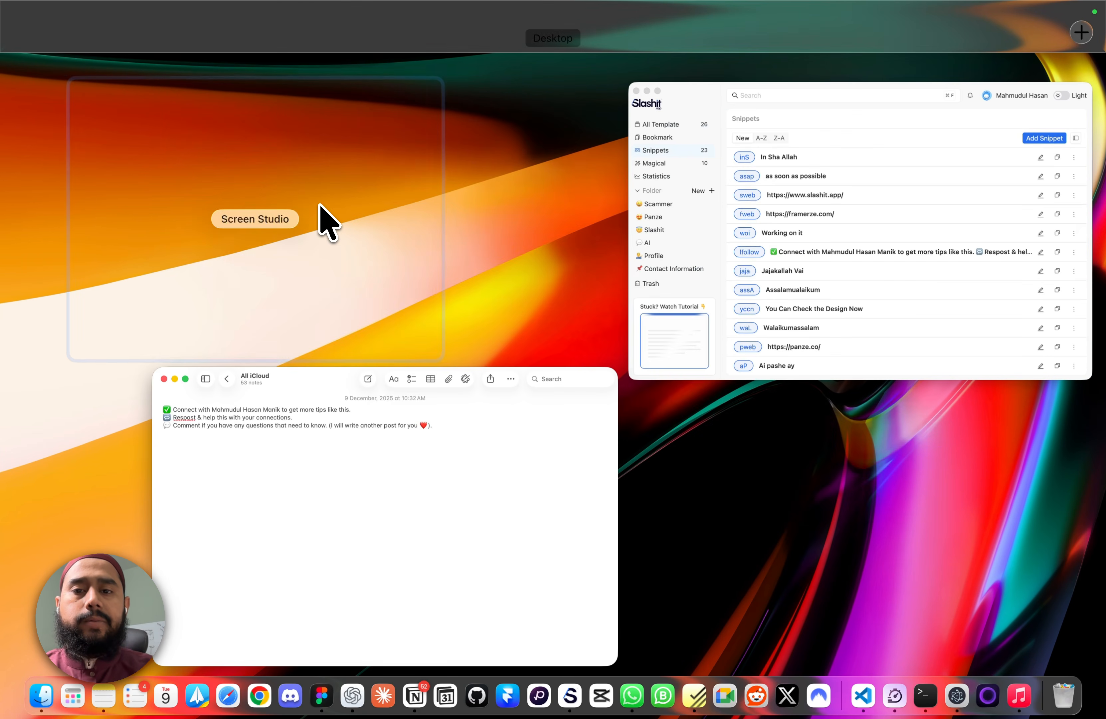
click(666, 239)
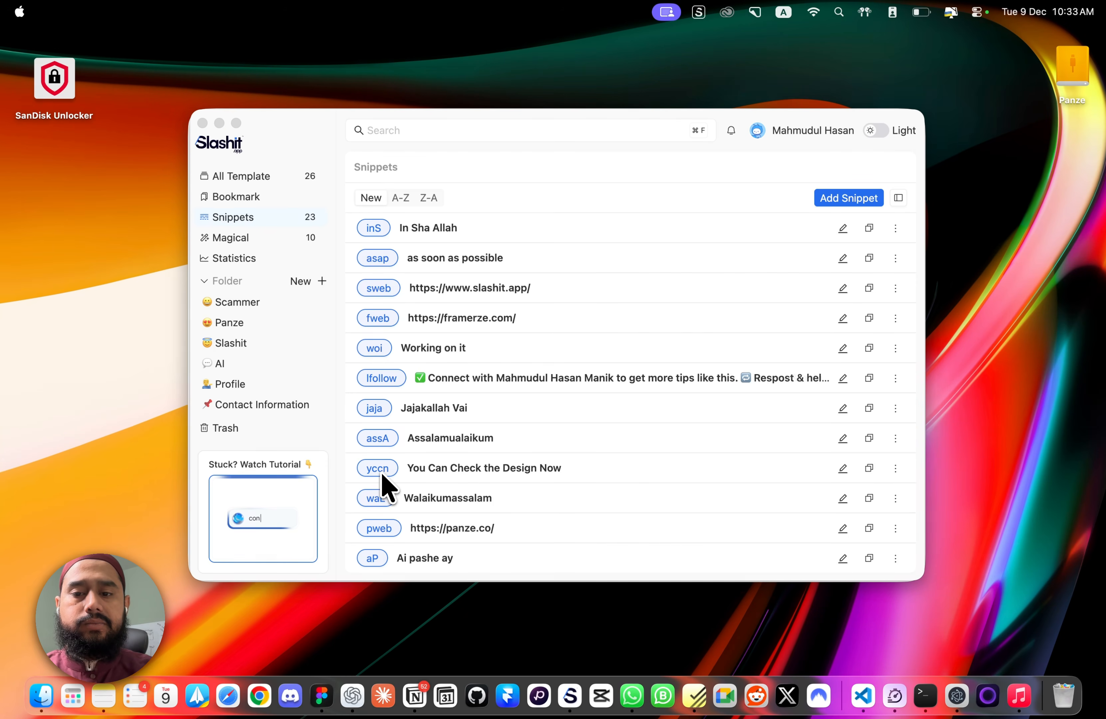
click(230, 237)
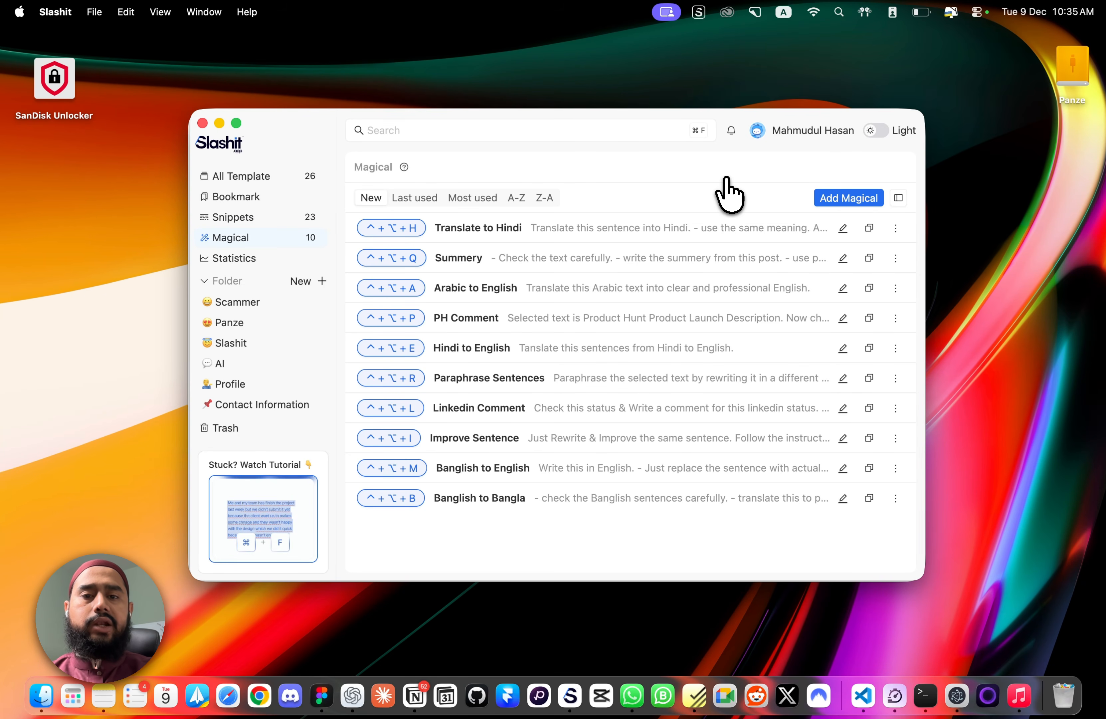
Start a new magical command named "Improve sentence" and enlarge its AI instructions area
click(838, 198)
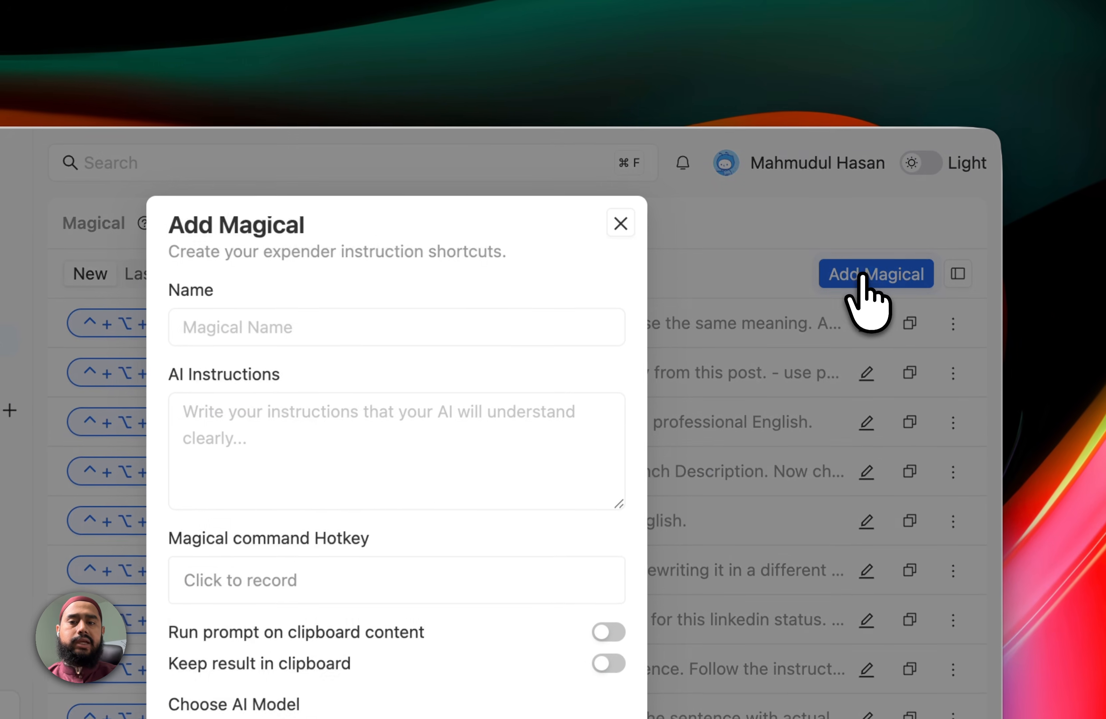
click(452, 323)
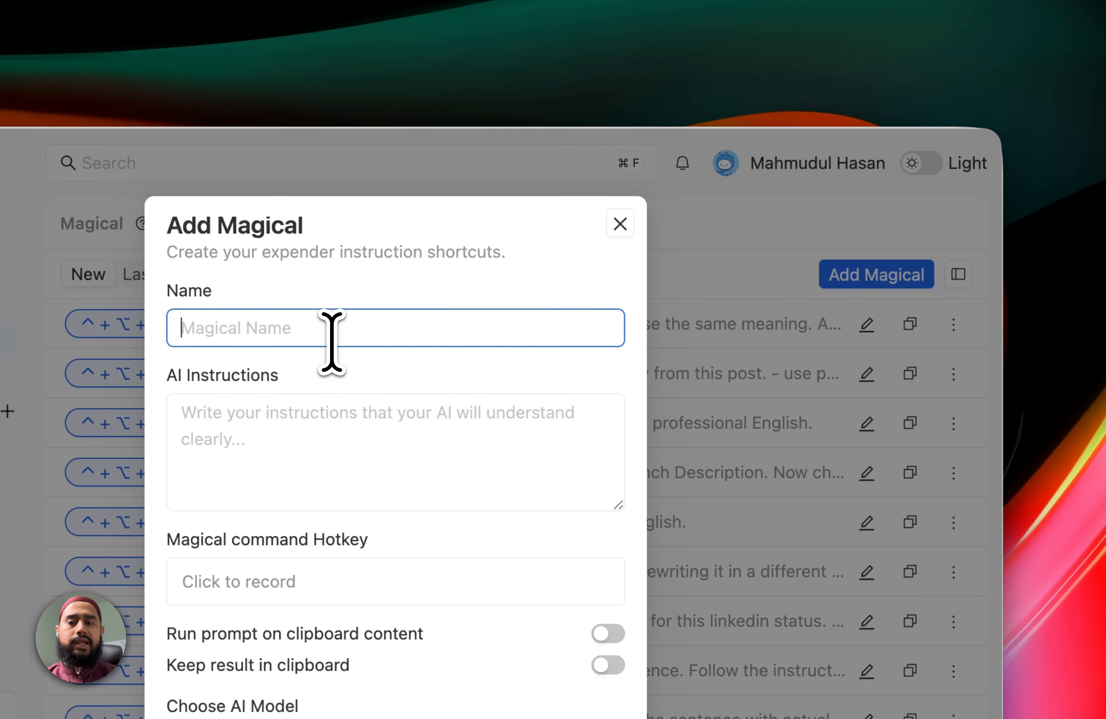
text(Imrpove sentence)
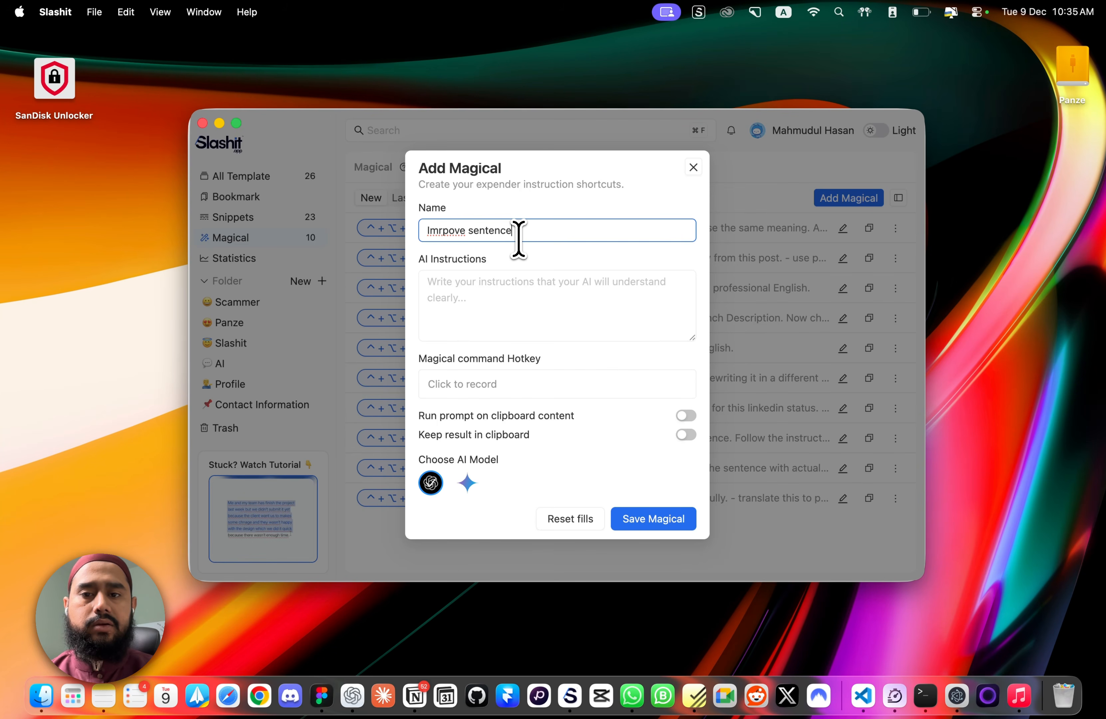
right_click(449, 231)
click(471, 241)
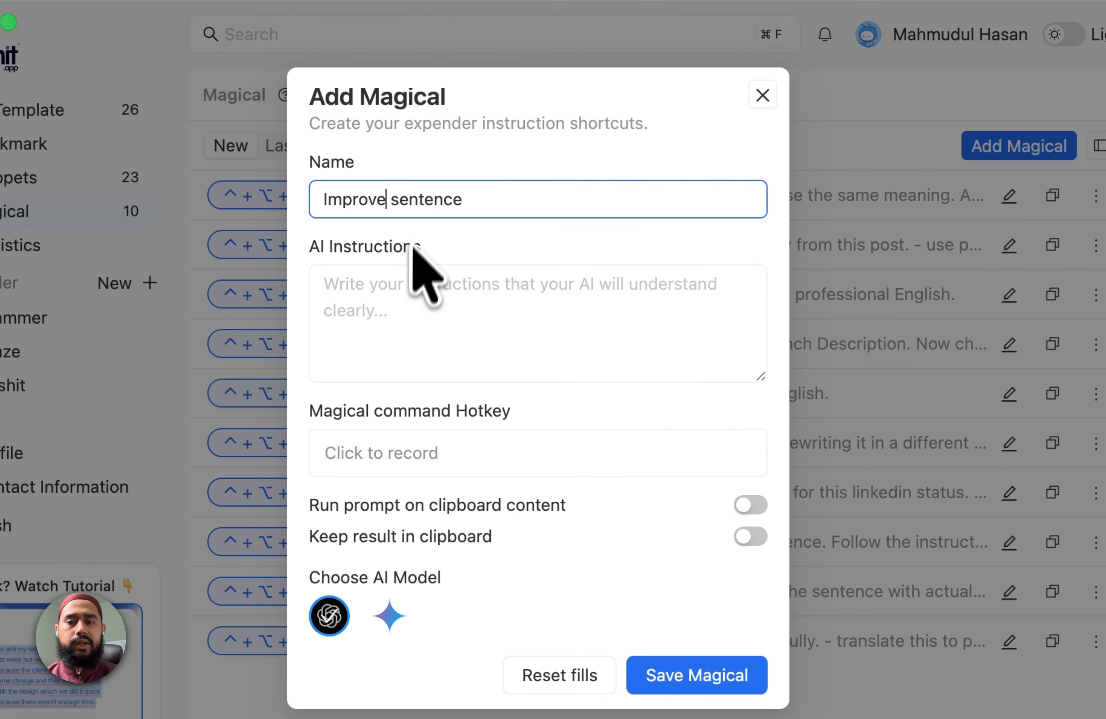
click(400, 286)
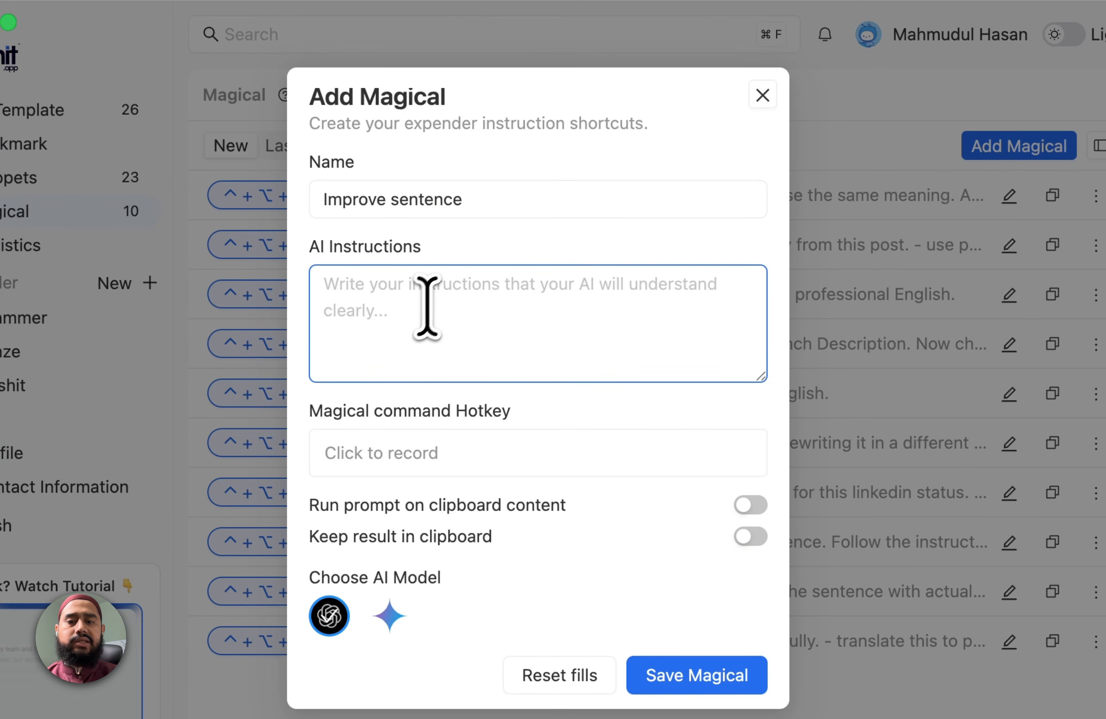
drag(759, 376, 756, 409)
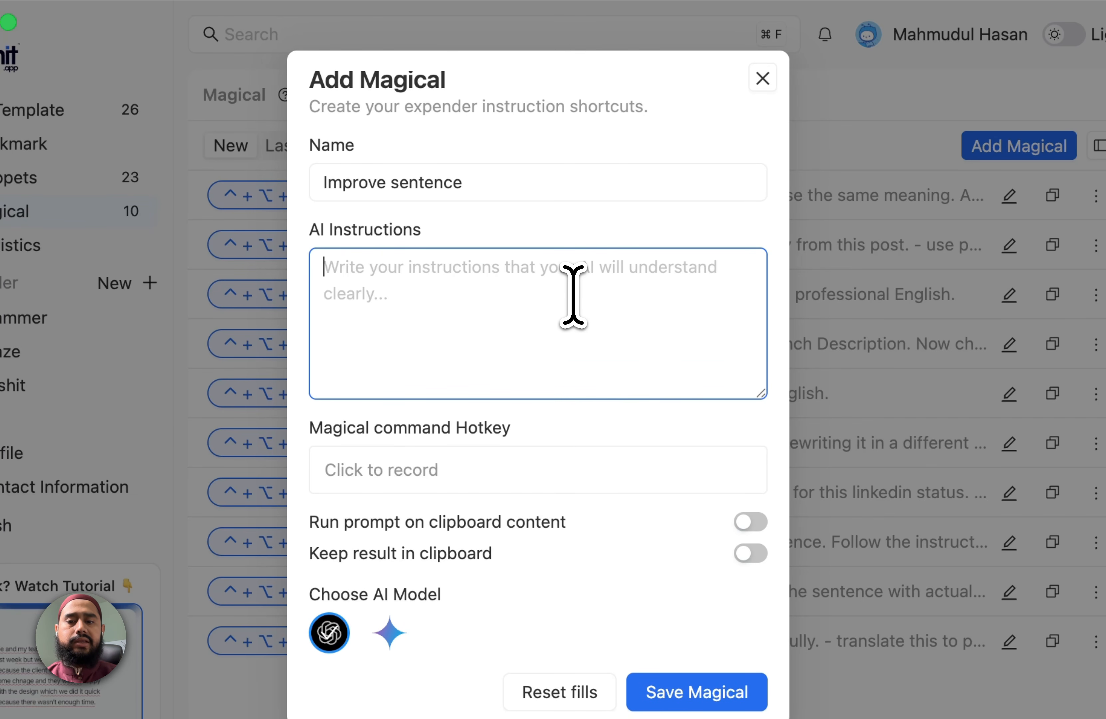
Try Ctrl+Alt+B as the magical command's hotkey and record Ctrl+Alt+C instead
click(402, 477)
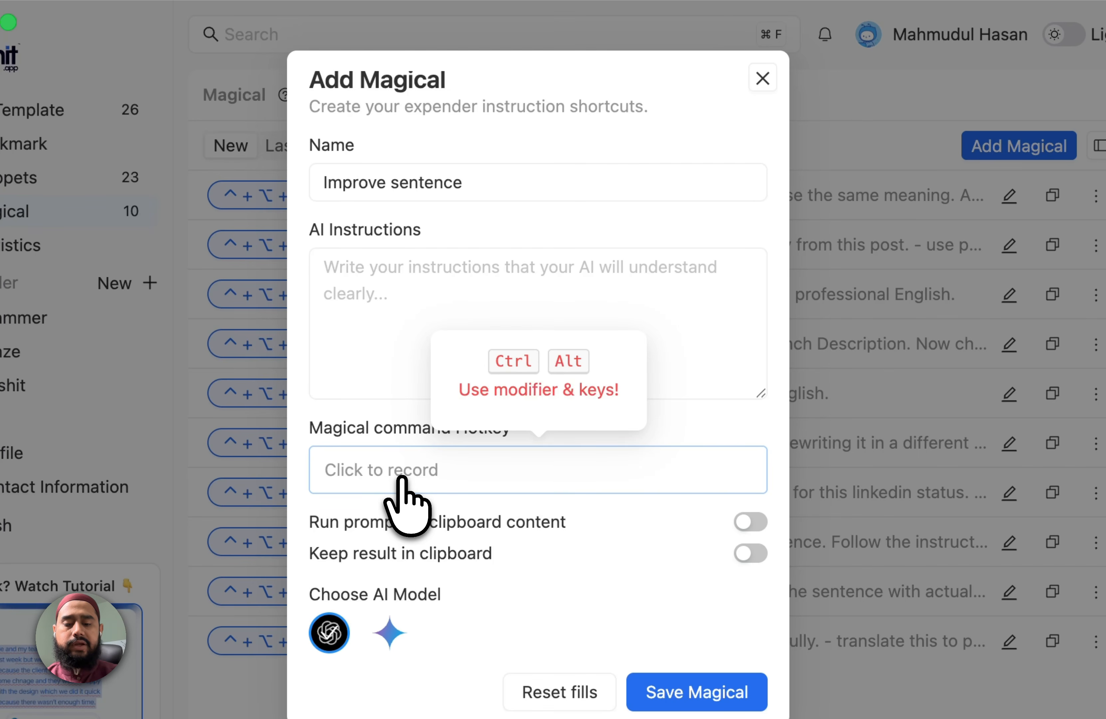
key(ctrl+alt+b)
click(458, 474)
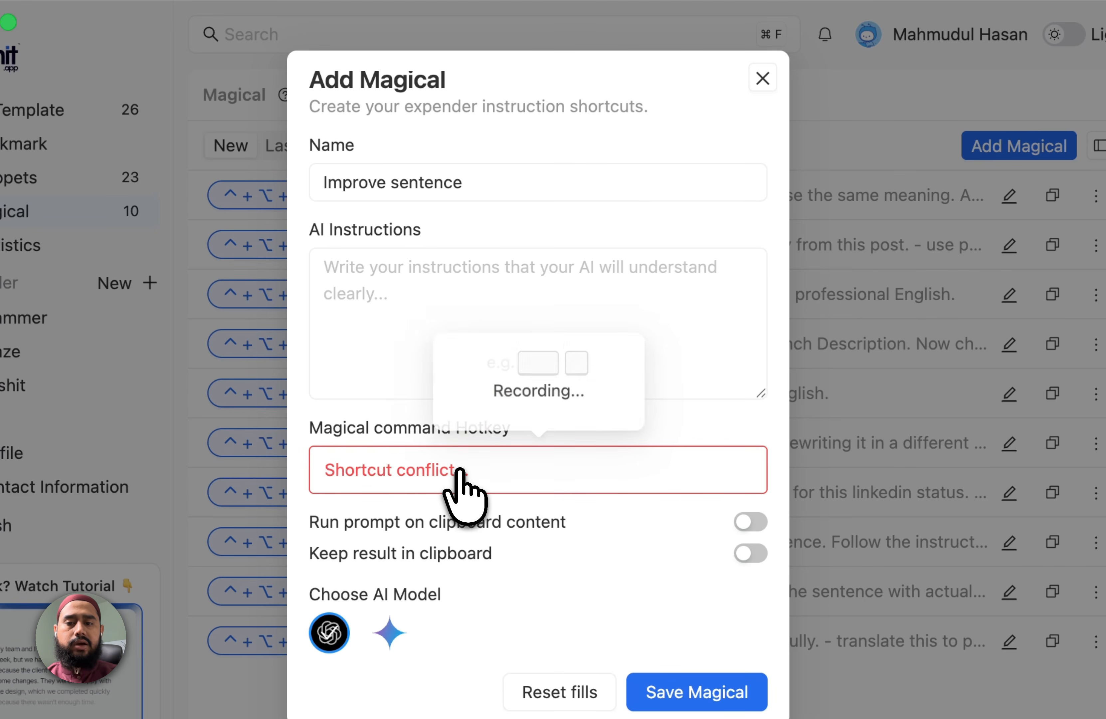
key(ctrl+alt+c)
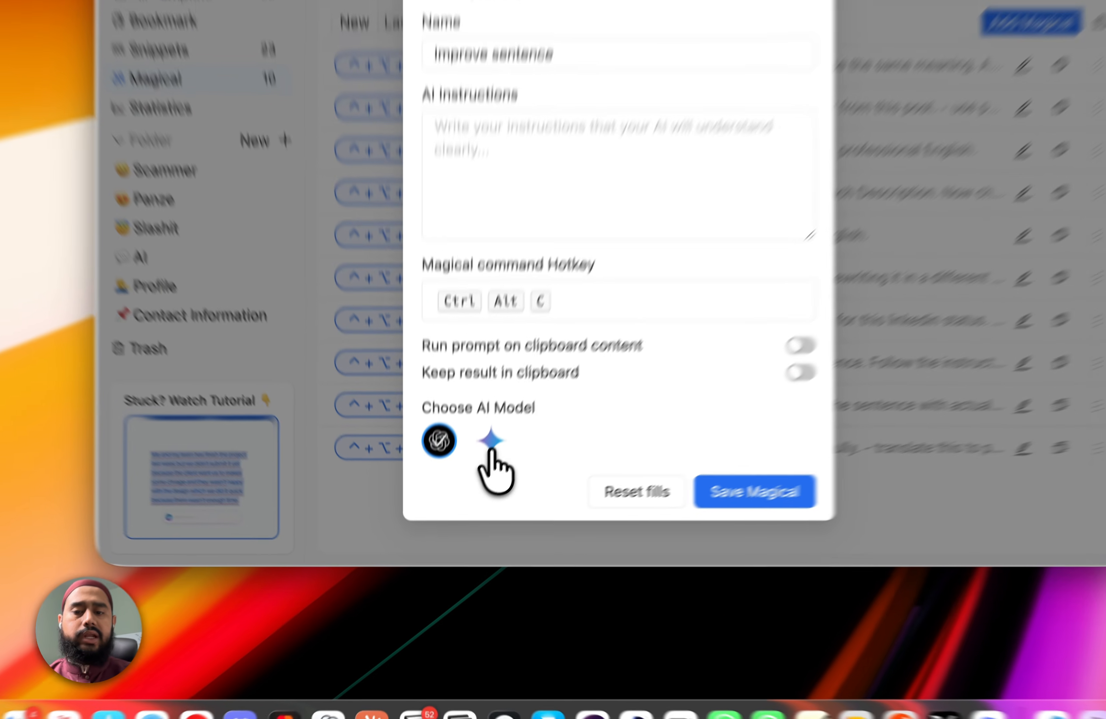
Try the second AI model for the magical command, restore the first model, and close the form without saving
click(467, 492)
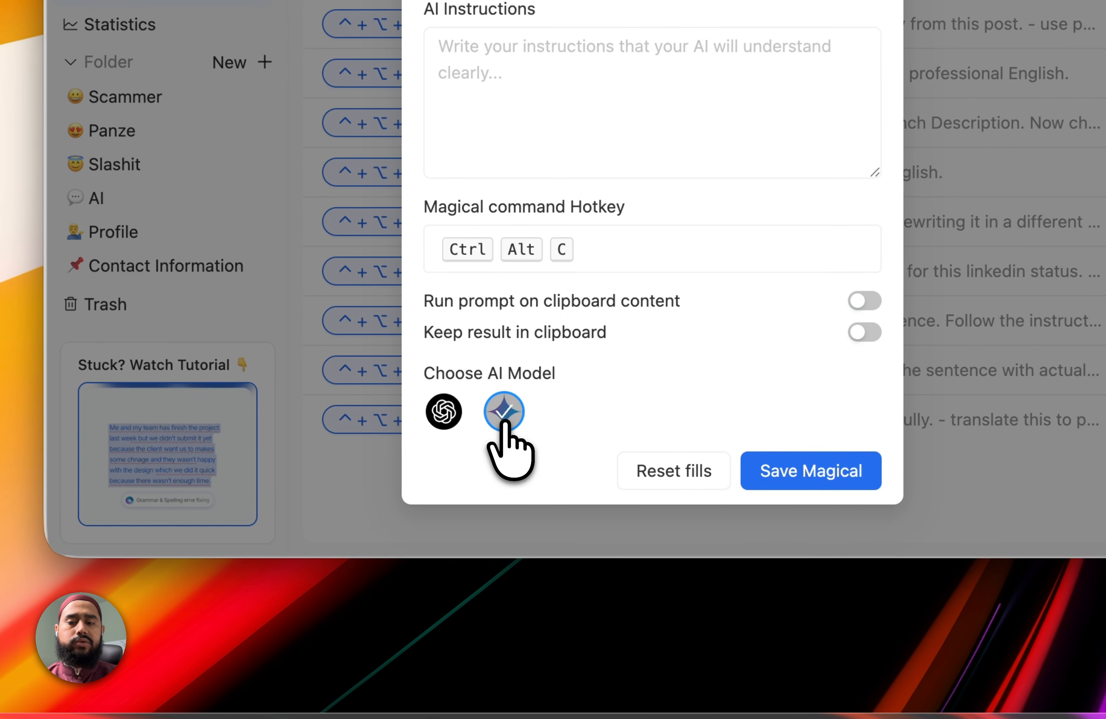
click(448, 417)
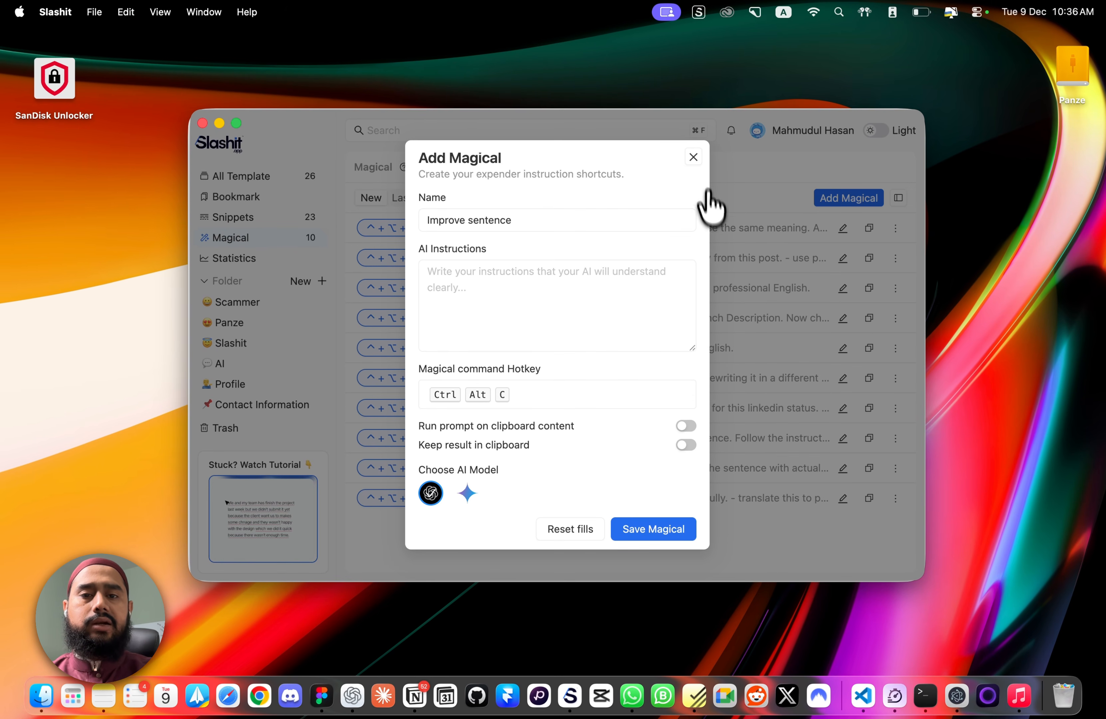
click(693, 157)
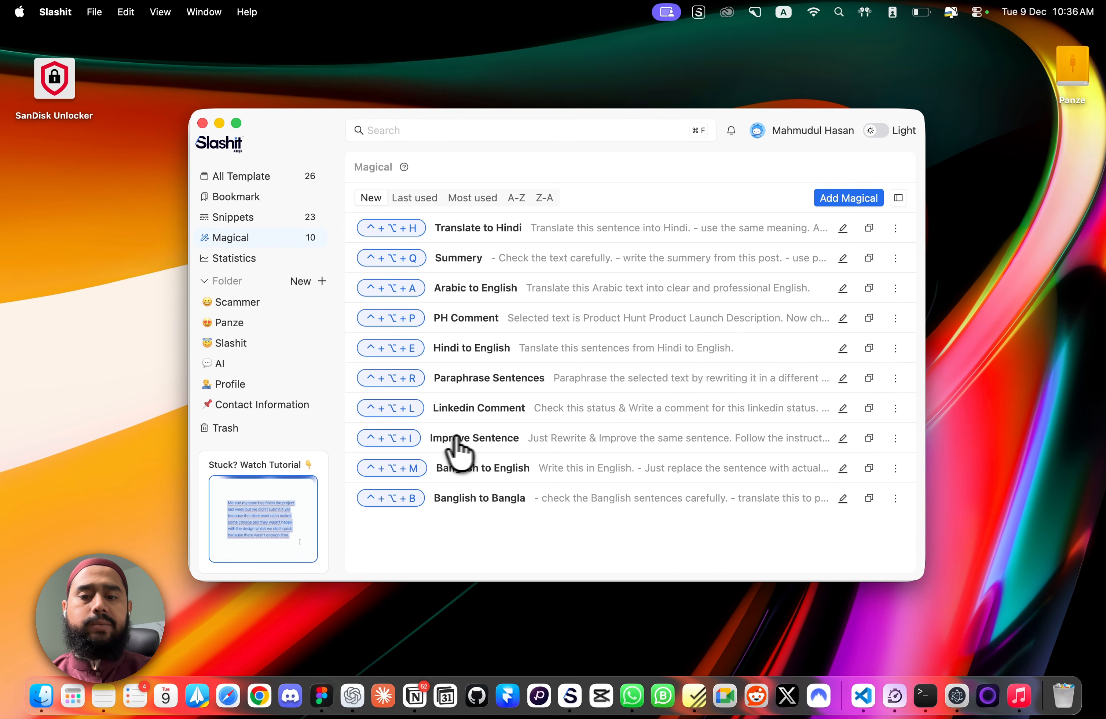
Switch to the Notes window and run the Improve Sentence magical command on the note's entire text
key(ctrl+Up)
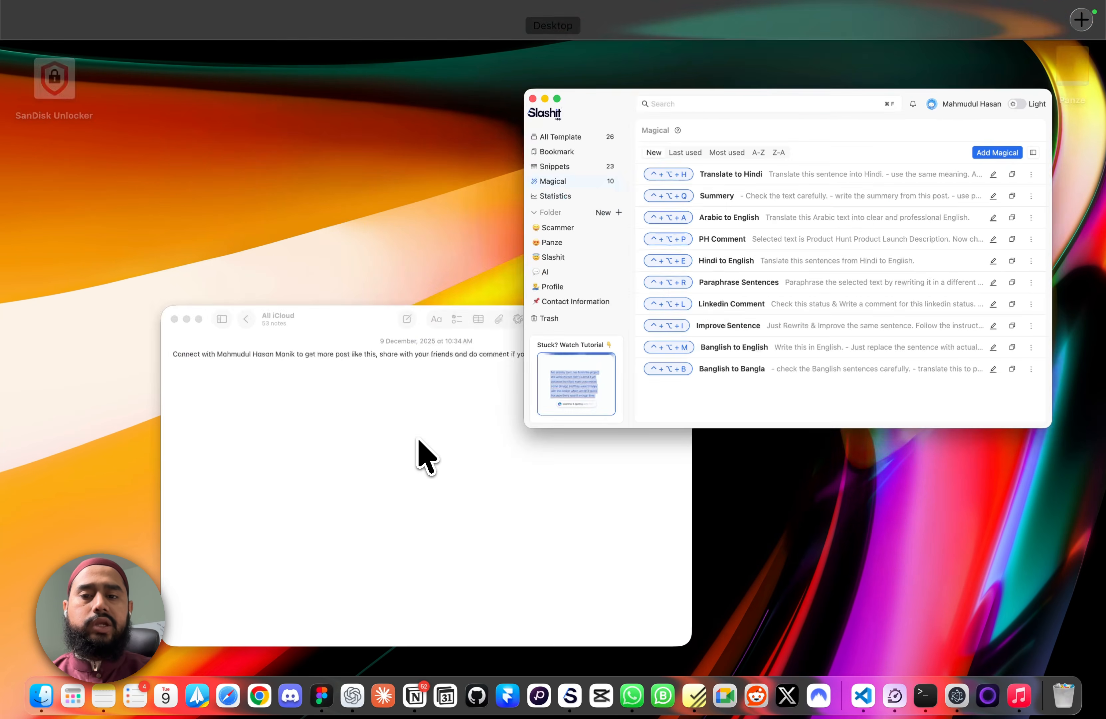
click(418, 401)
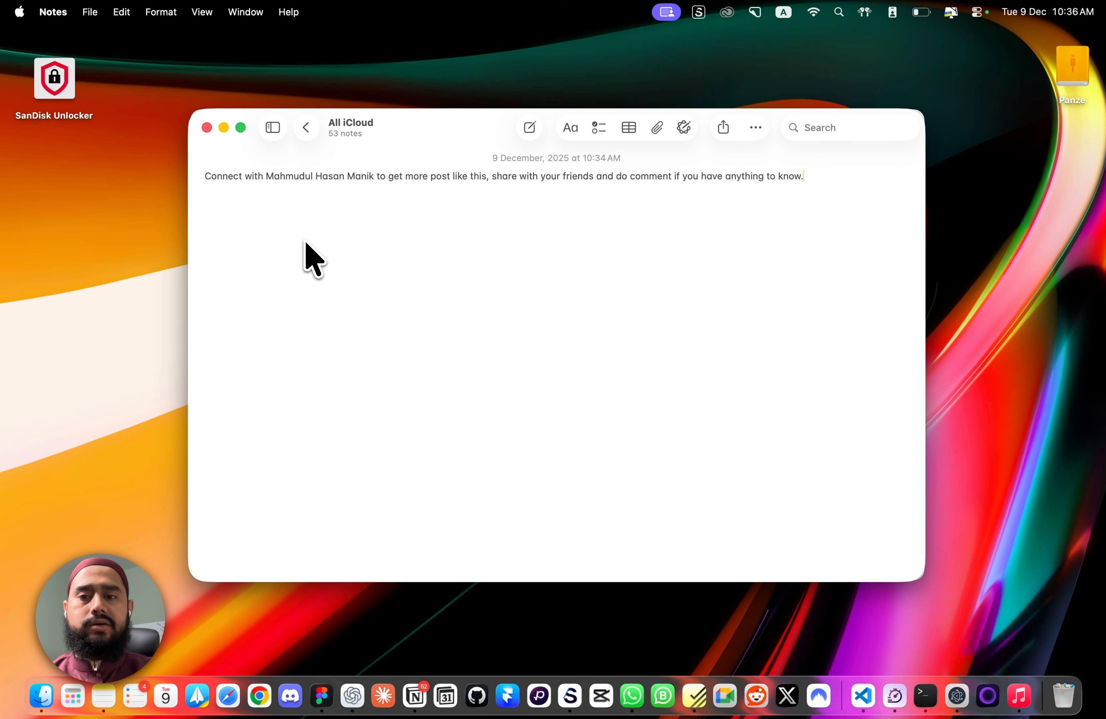
key(super+a)
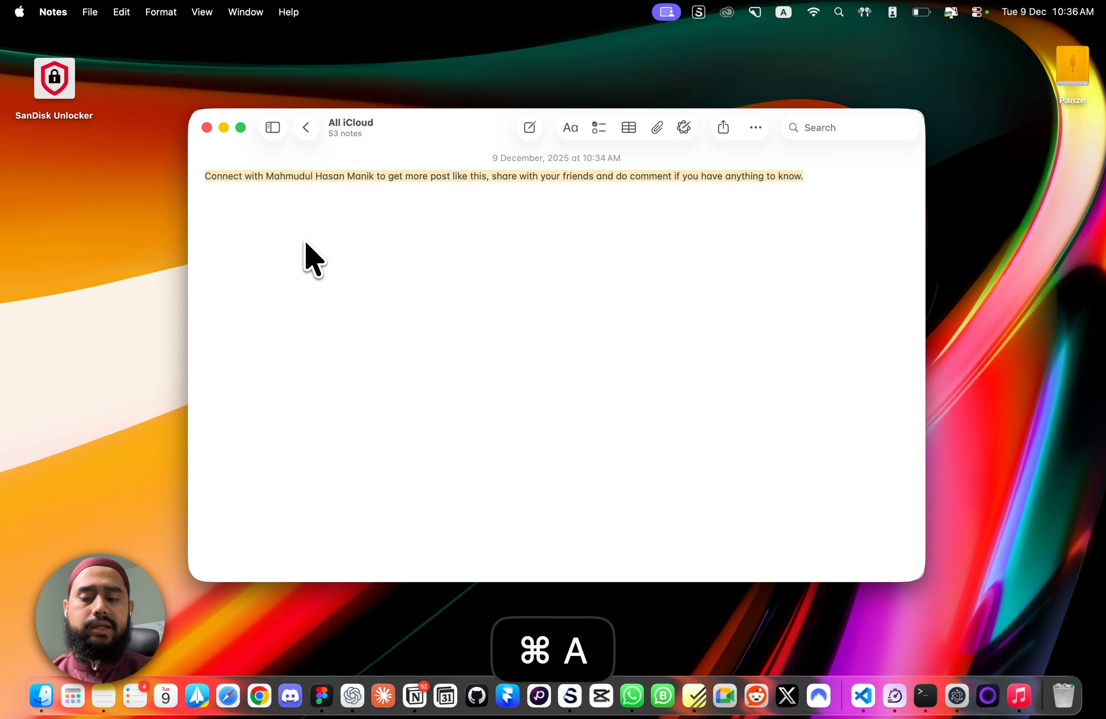
key(alt+ctrl+i)
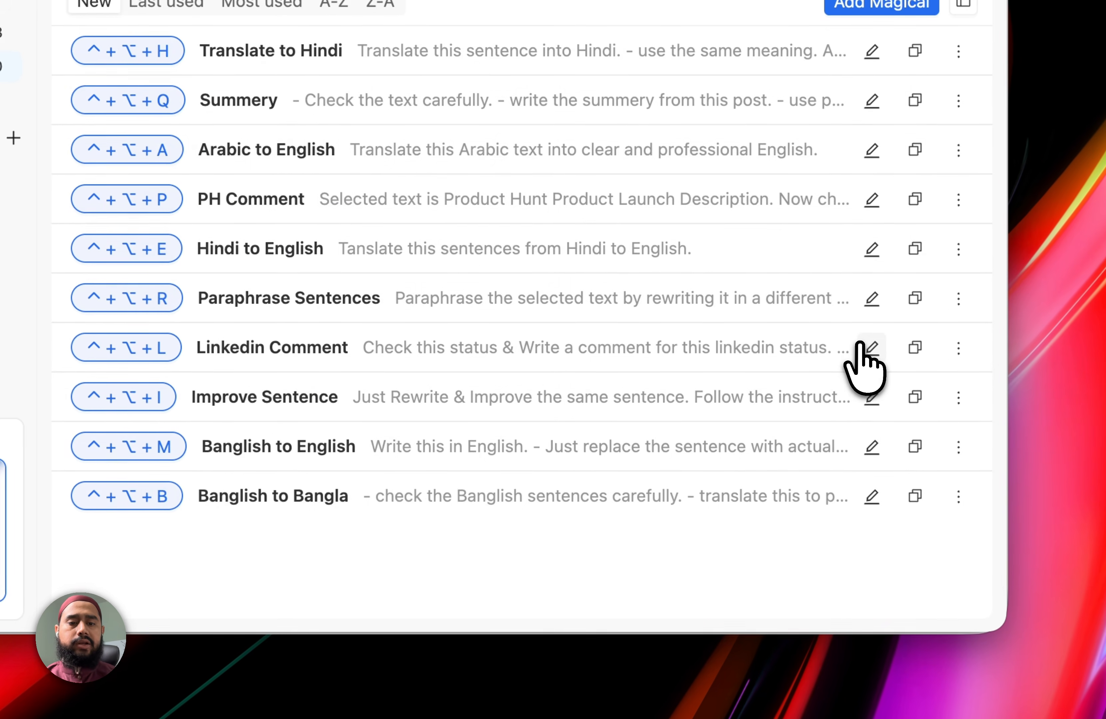
Open the Linkedin Comment magical command in Slashit, review its name and full AI instructions, and close the form
click(841, 407)
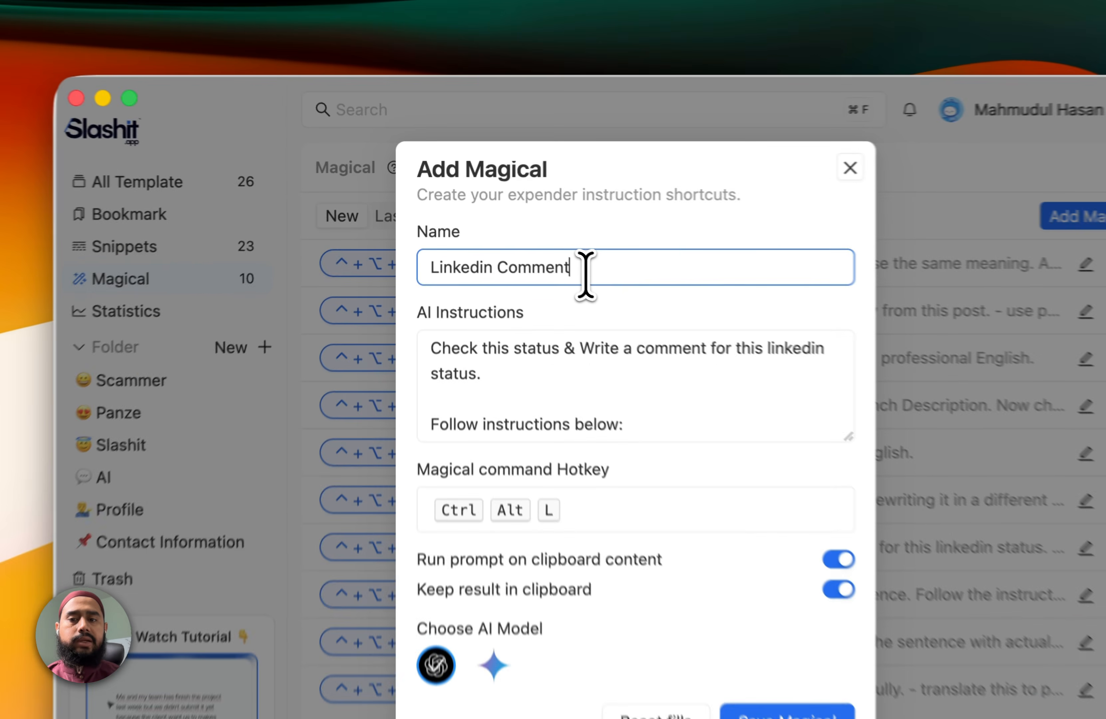
drag(518, 230, 422, 230)
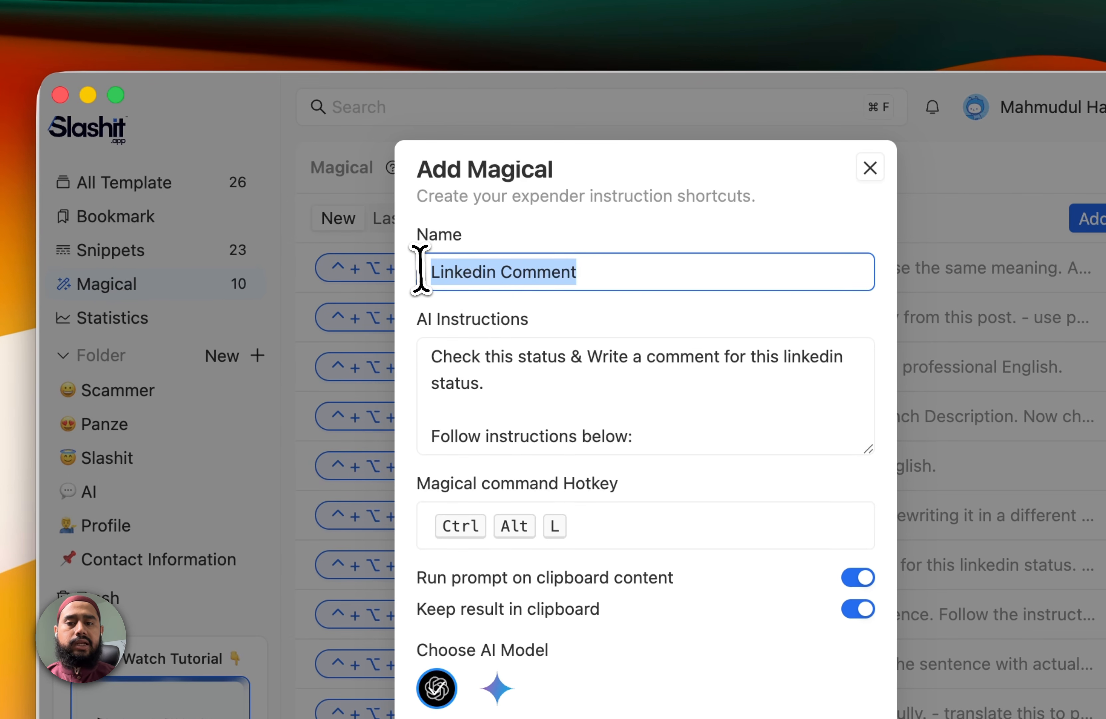
click(500, 356)
scroll(639, 383, down, 10)
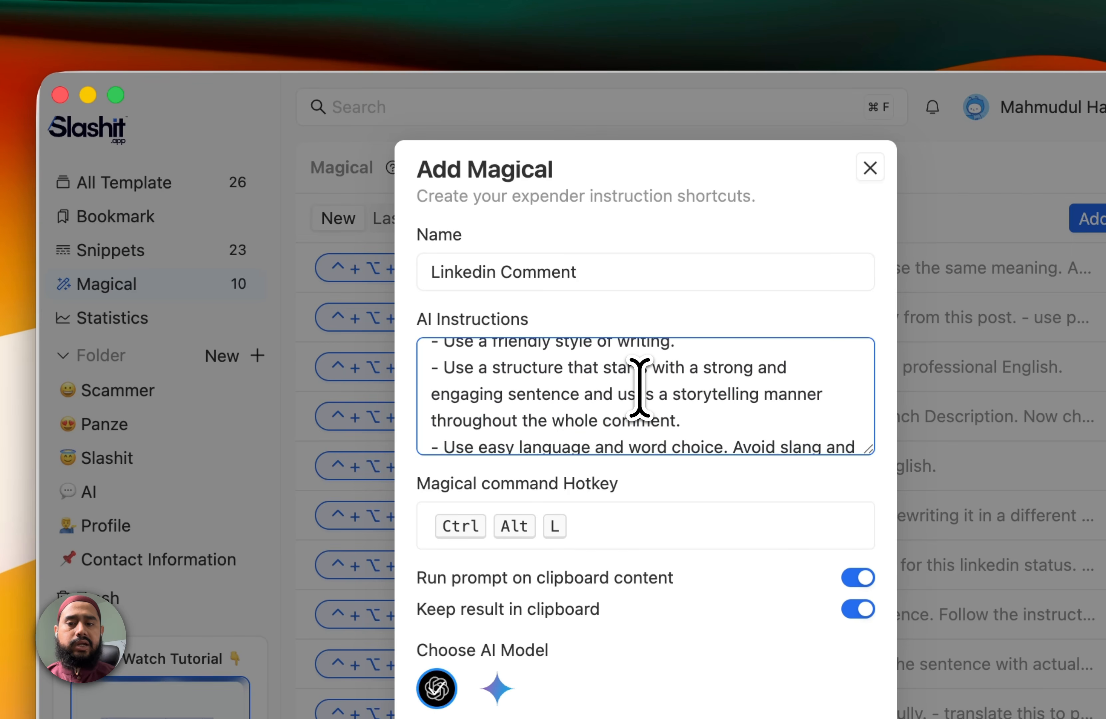
scroll(639, 387, down, 5)
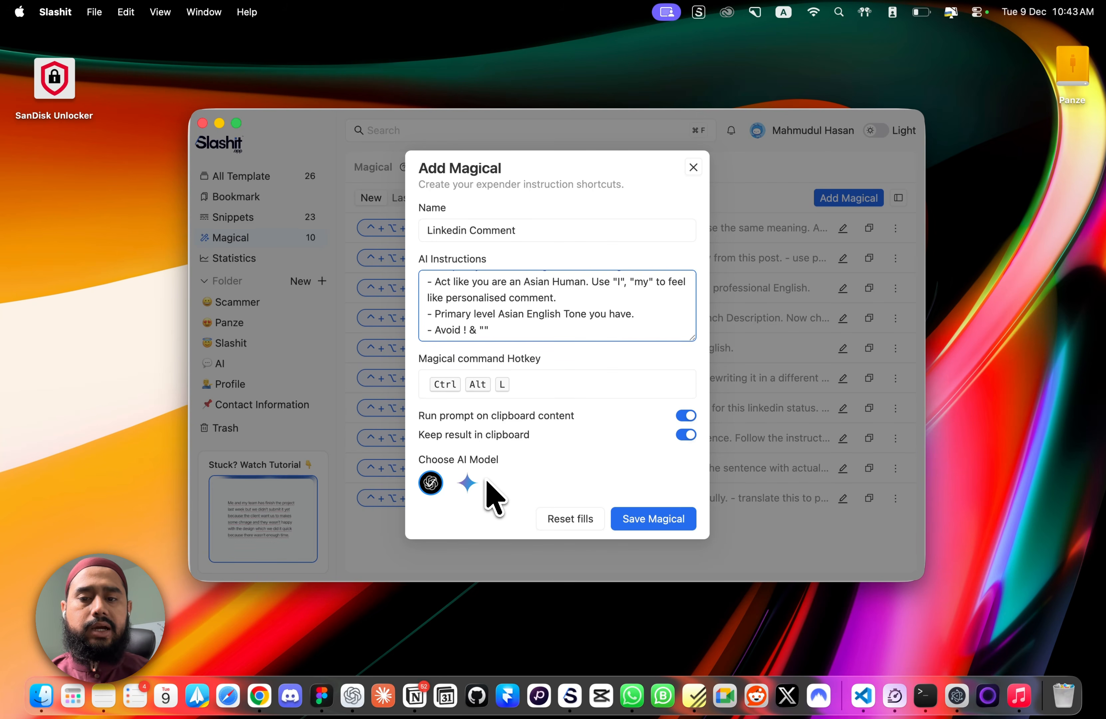
click(694, 168)
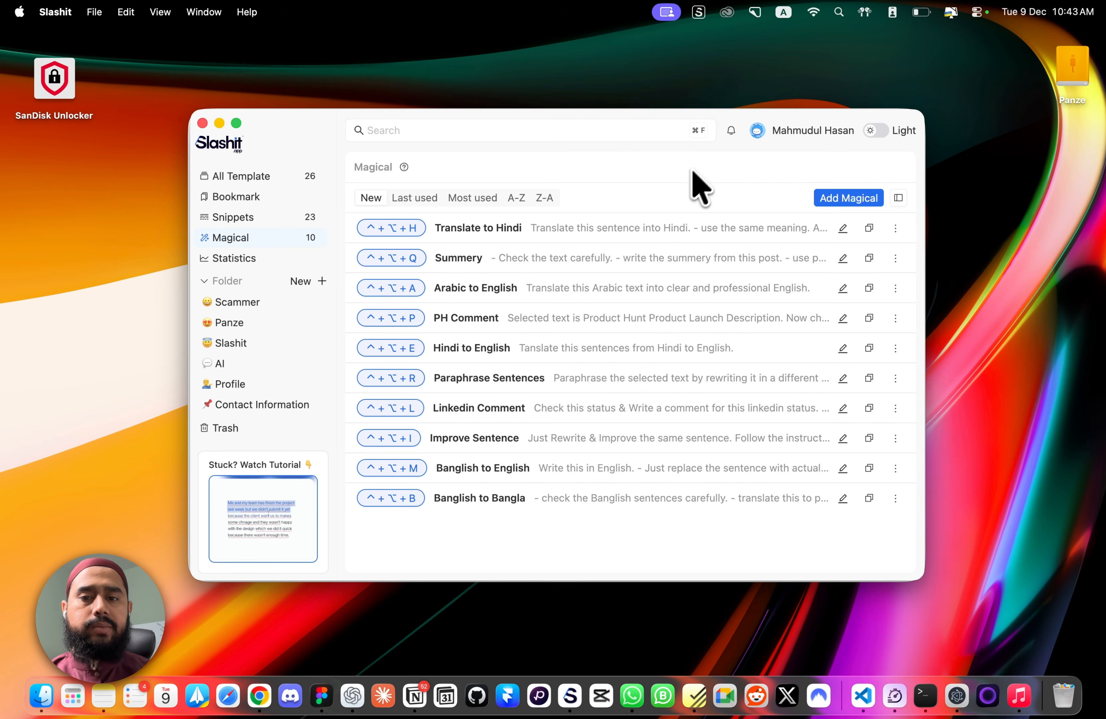
Switch to the LinkedIn post in Chrome and copy its text from the opening line through "And it works fast."
key(ctrl+Up)
click(622, 66)
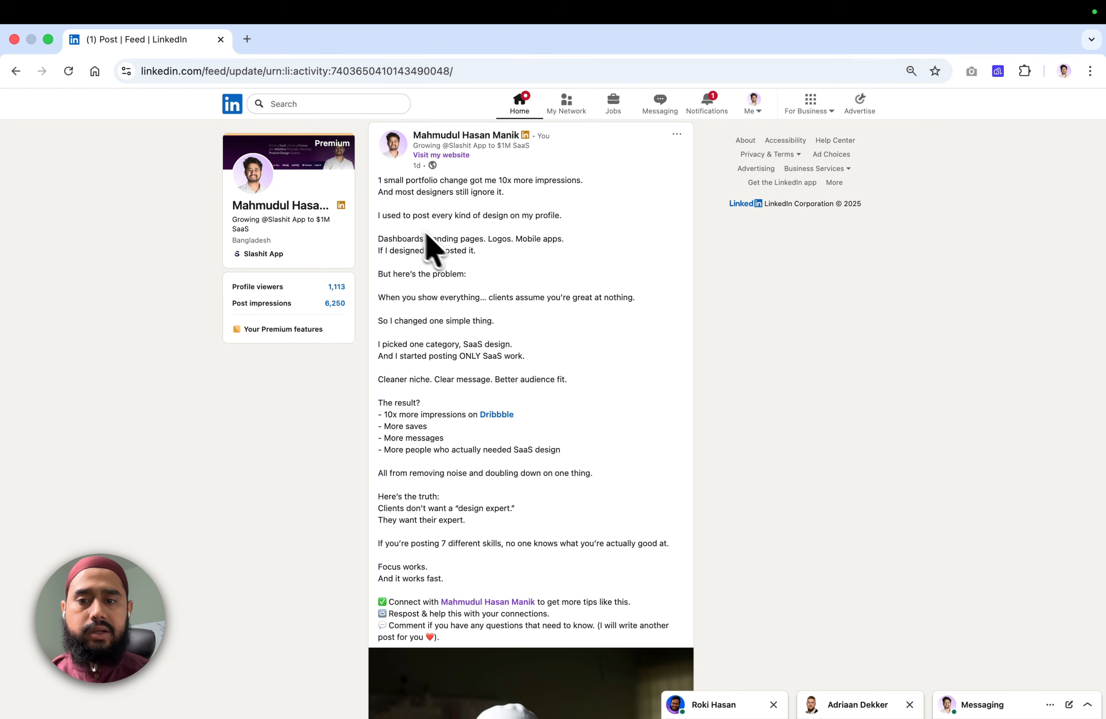
drag(379, 182, 481, 587)
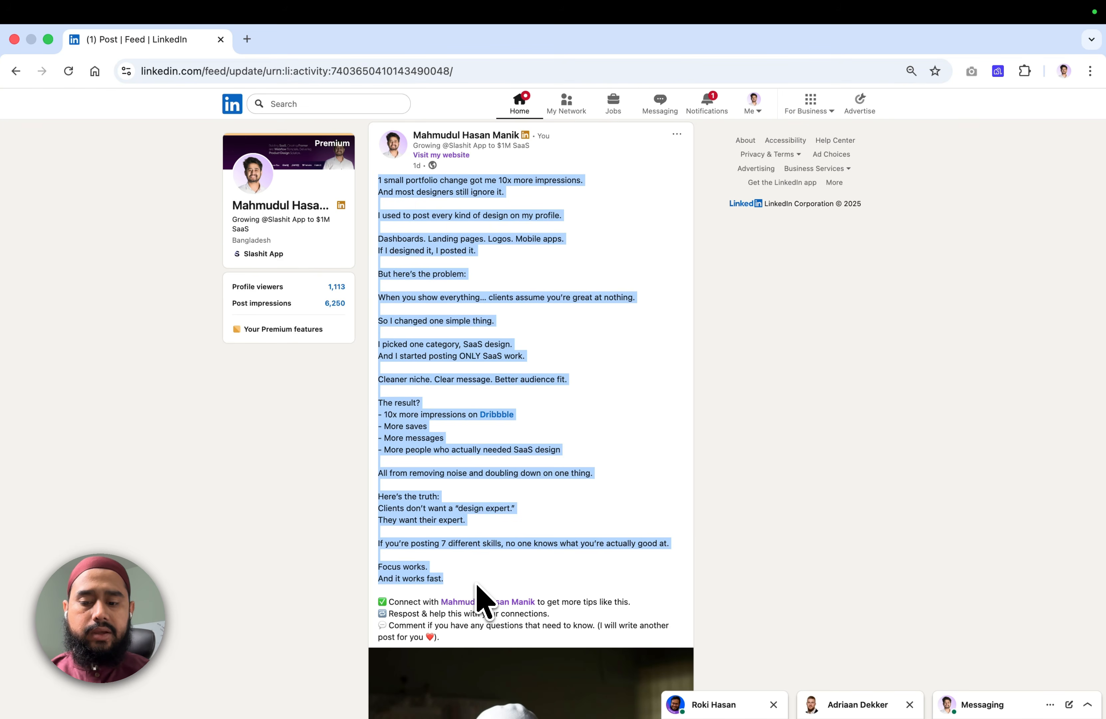
key(super+c)
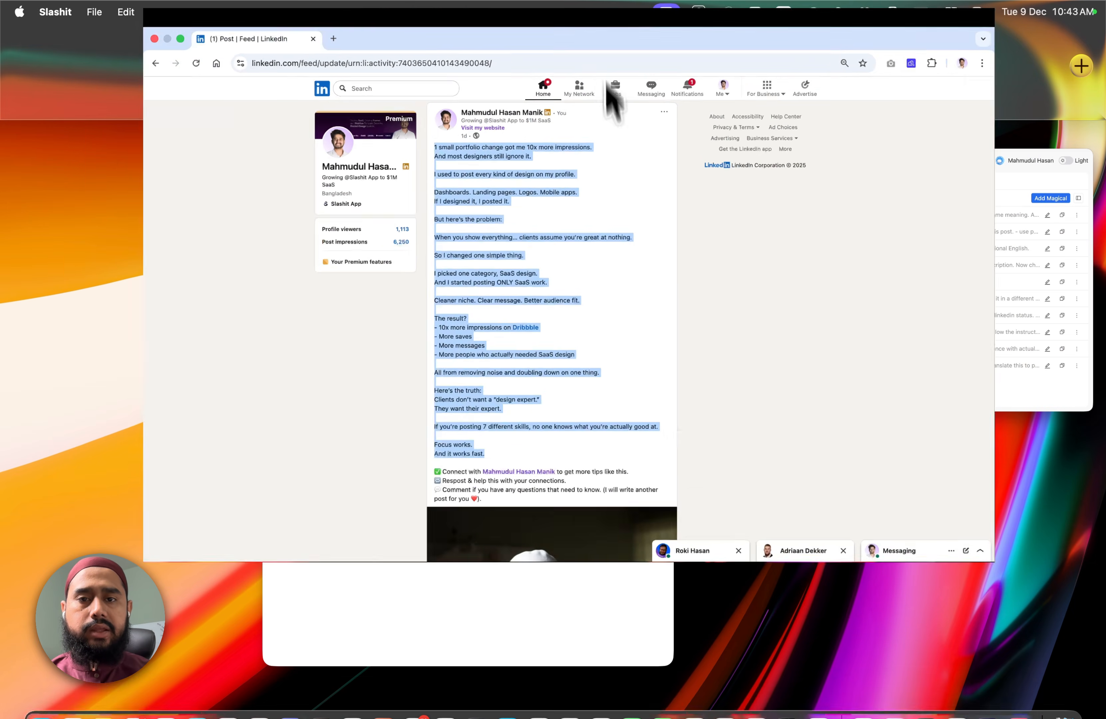
Generate a reply in the post's comment box with the Linkedin Comment magical command, without publishing it
scroll(627, 270, down, 10)
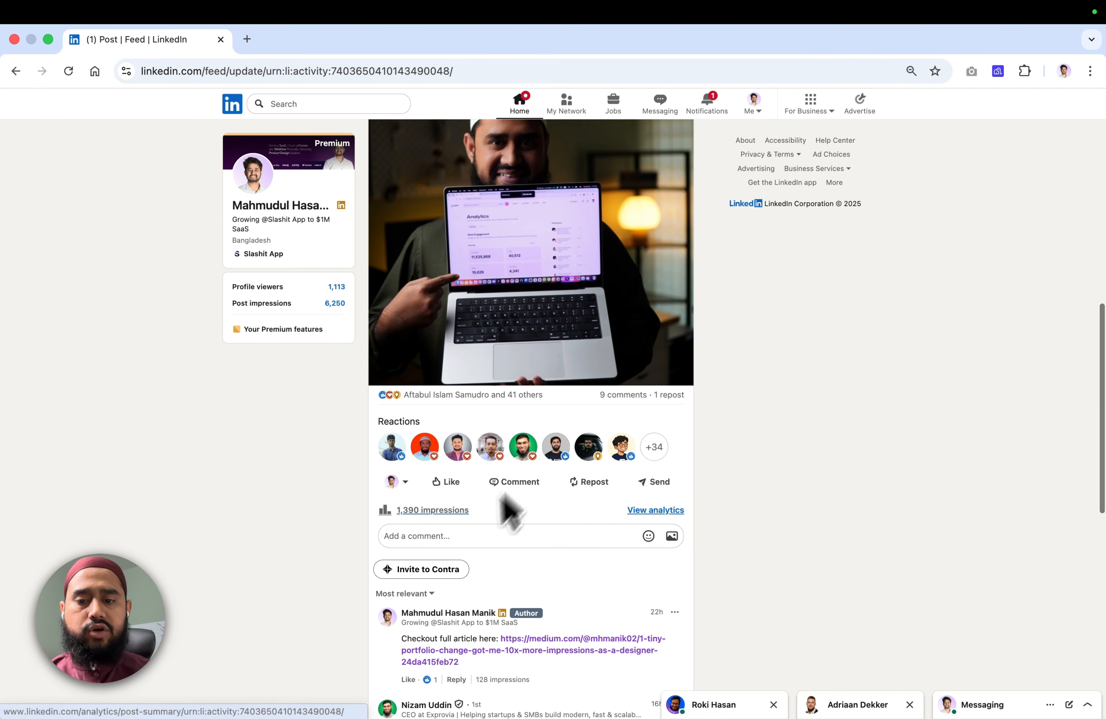
click(460, 537)
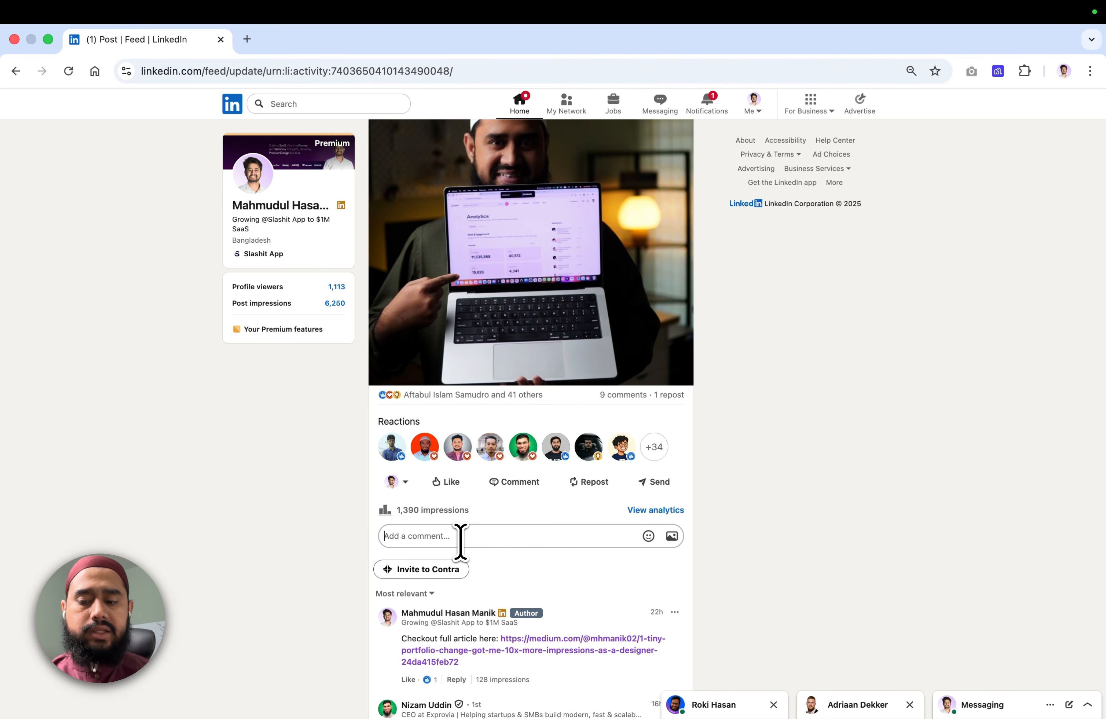
key(ctrl+alt+l)
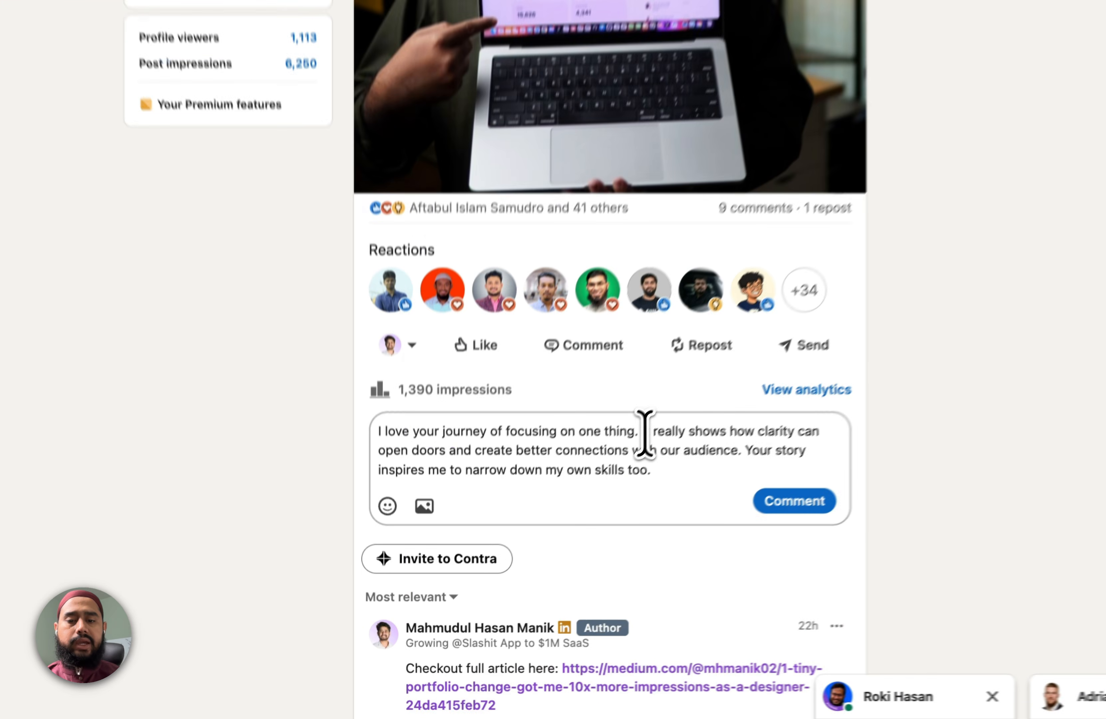
drag(549, 537, 364, 539)
click(503, 545)
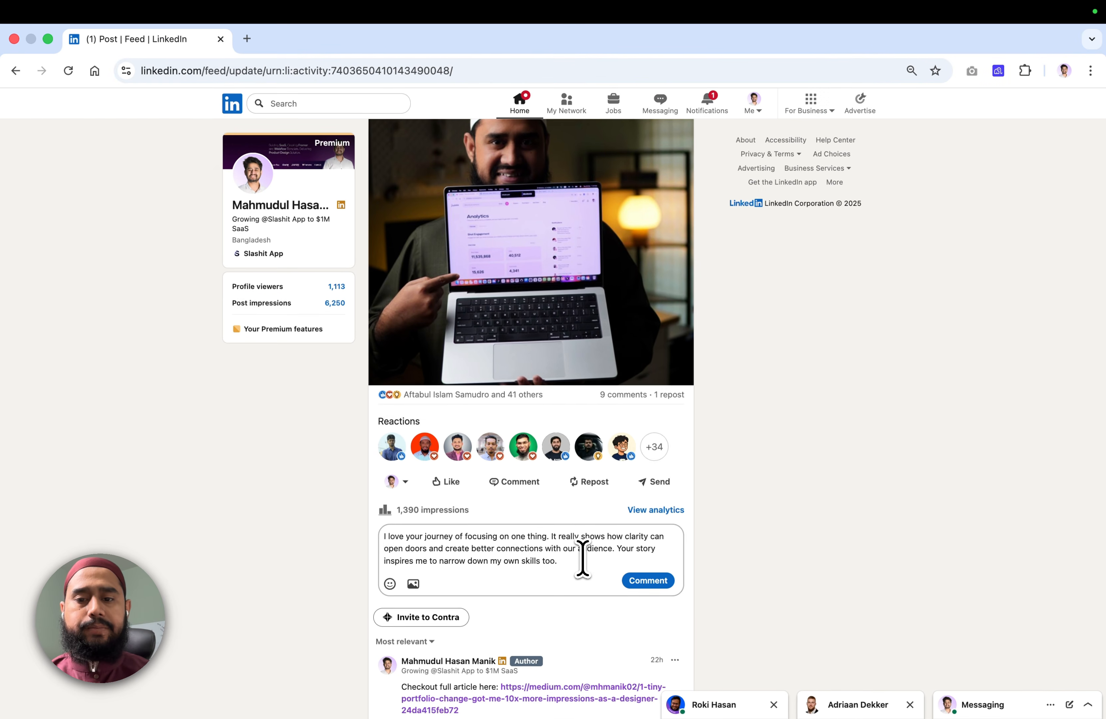
Bring up Slashit and show the keyboard shortcuts in its settings
key(super+shift+s)
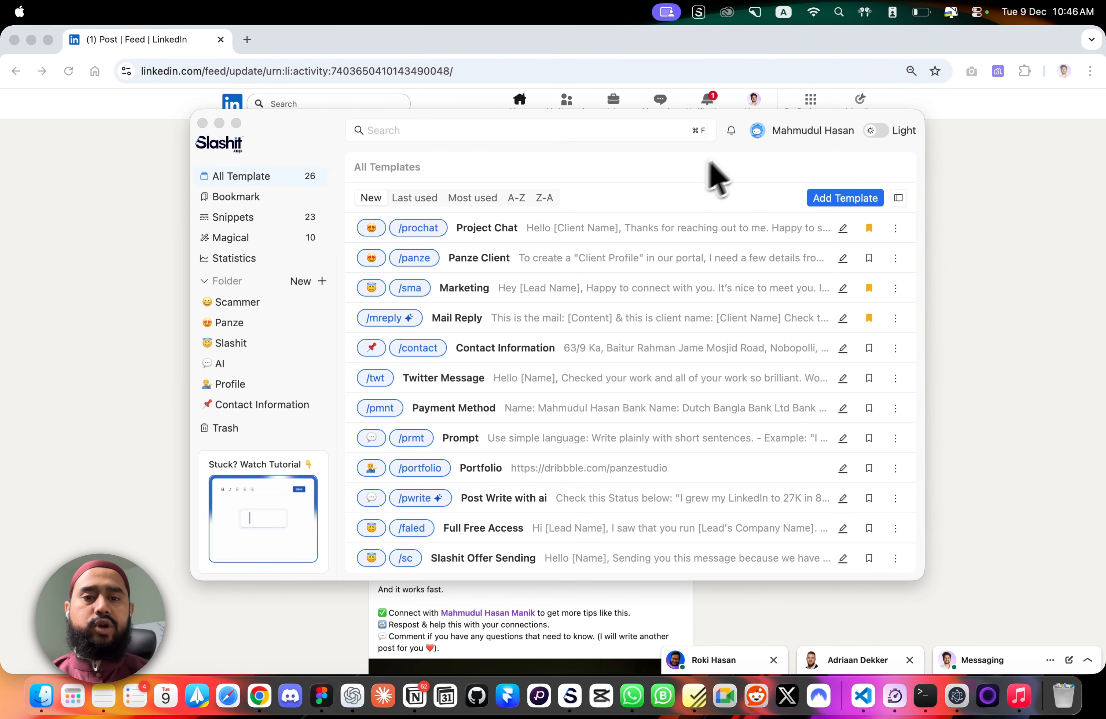
click(757, 137)
click(761, 137)
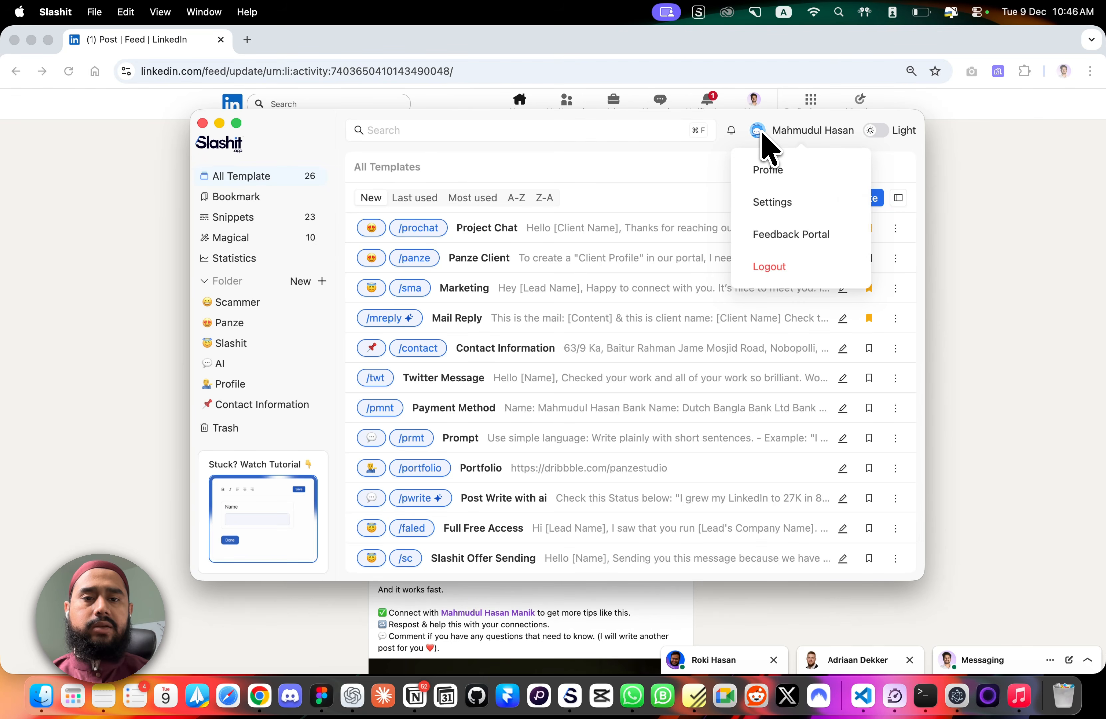
click(771, 203)
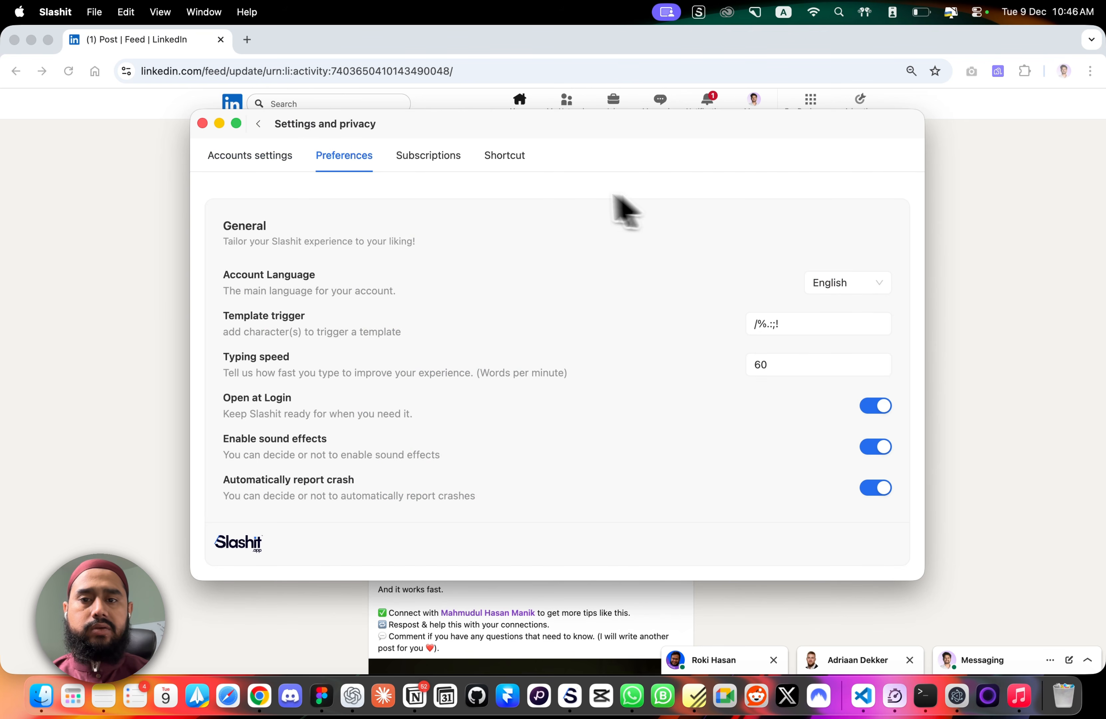
click(511, 159)
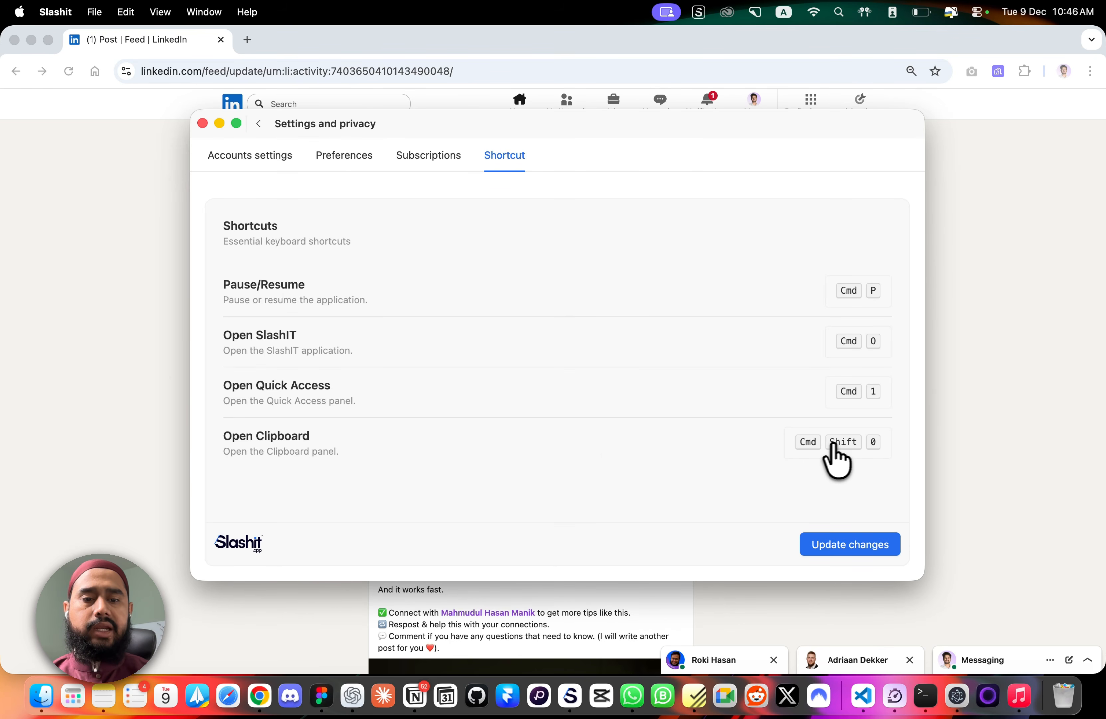
Start re-recording the Open Clipboard shortcut, cancel the recording, and save the shortcut settings
click(848, 443)
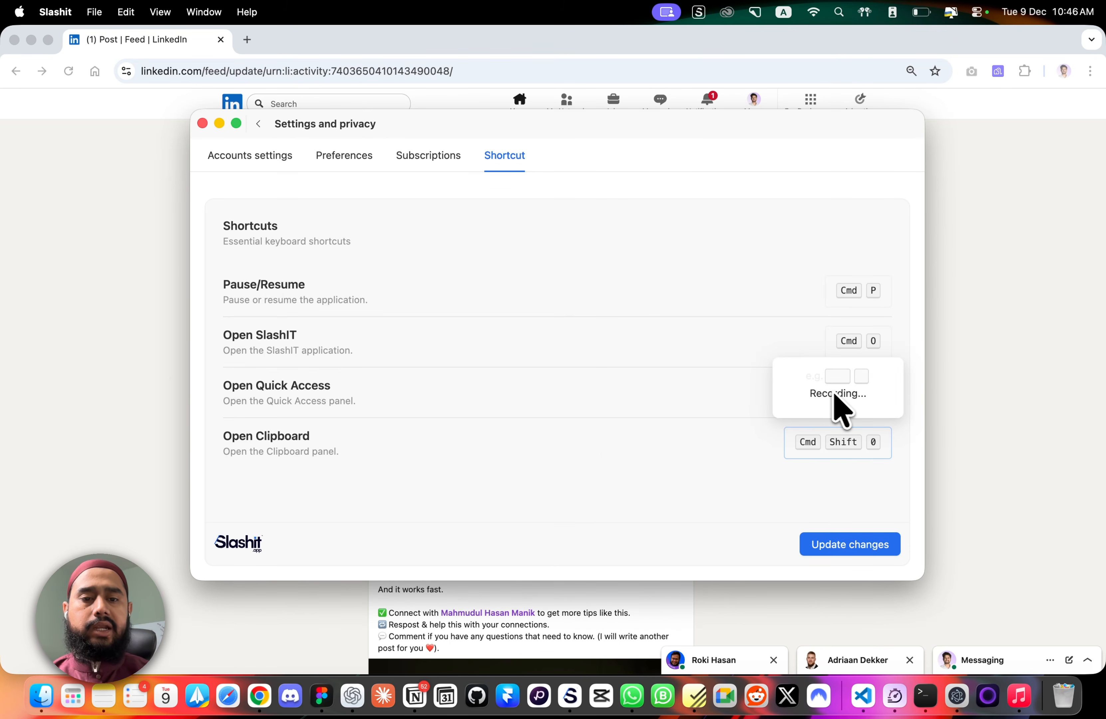
click(820, 477)
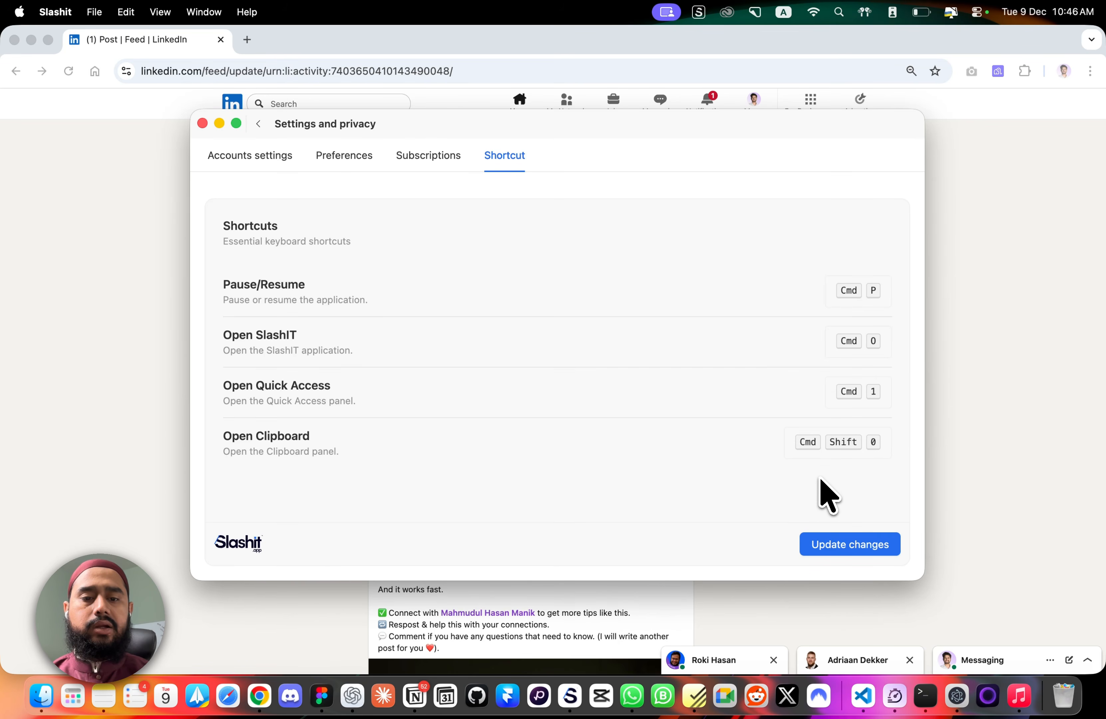
click(822, 547)
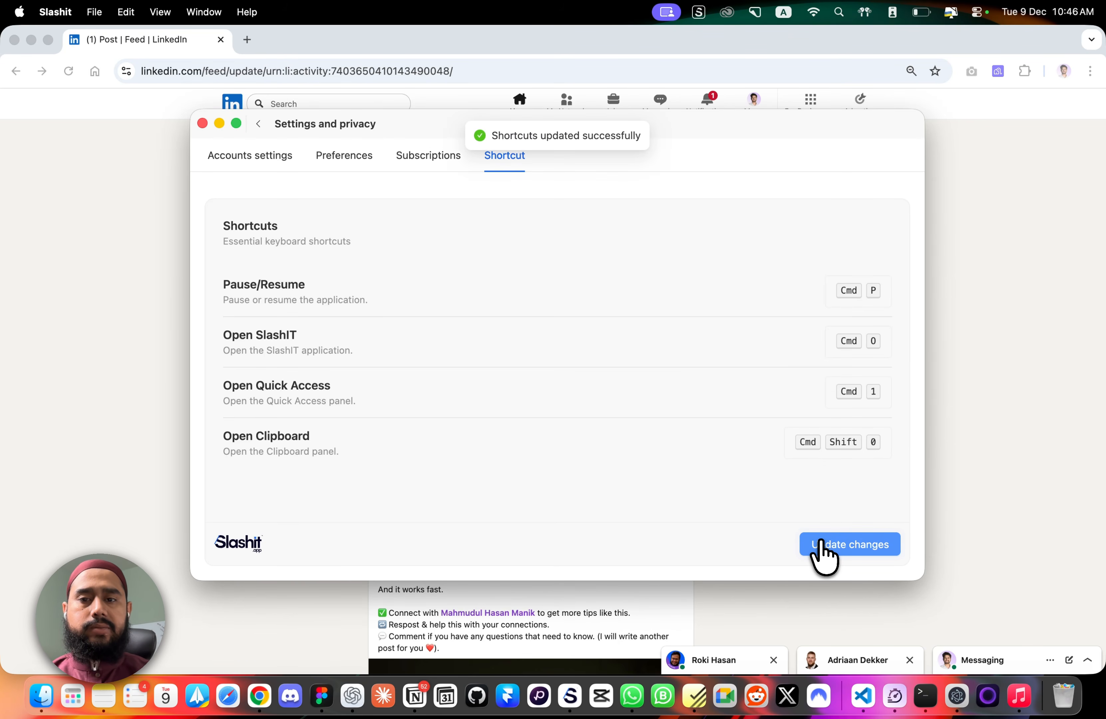
In the LinkedIn post, separately copy the opening two lines, the "I used to post" sentence and the "When you show everything" sentence
click(180, 303)
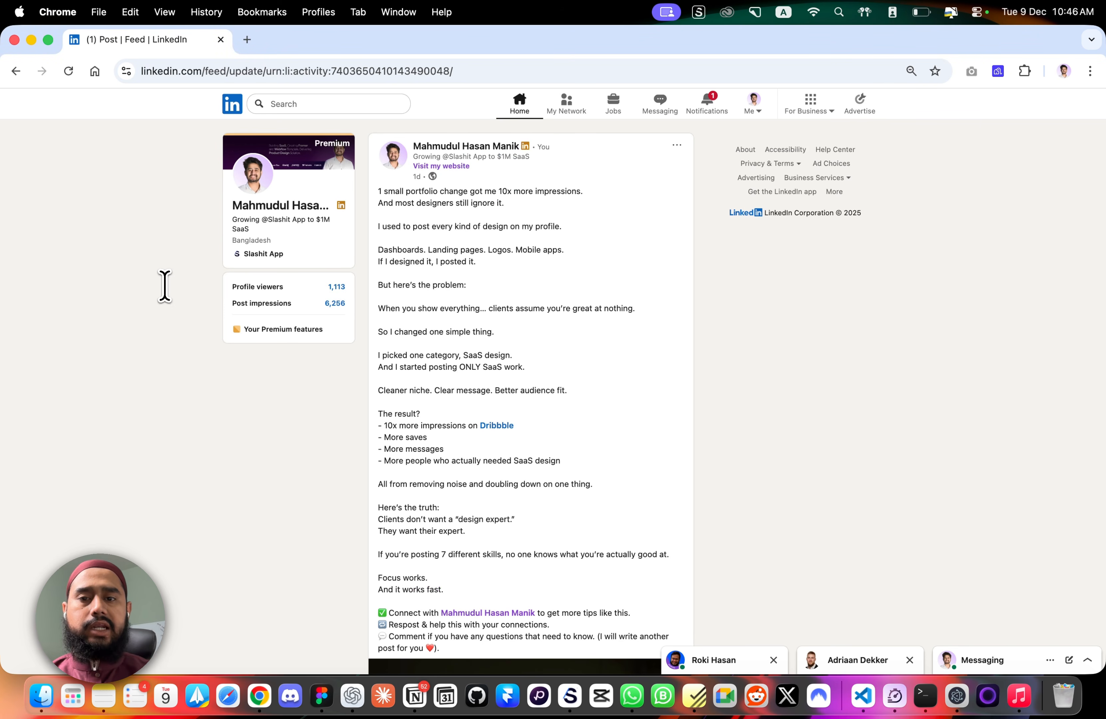
drag(377, 192, 453, 203)
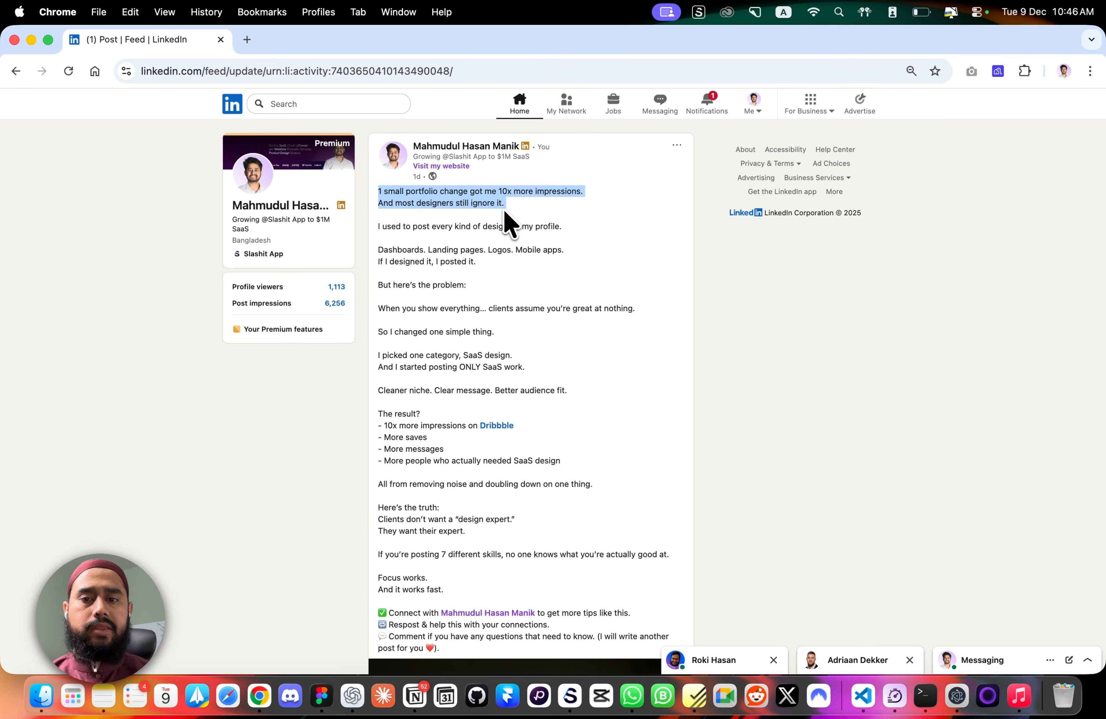
key(super+c)
click(436, 229)
drag(379, 228, 563, 227)
key(super+c)
drag(378, 308, 621, 322)
key(super+c)
click(739, 295)
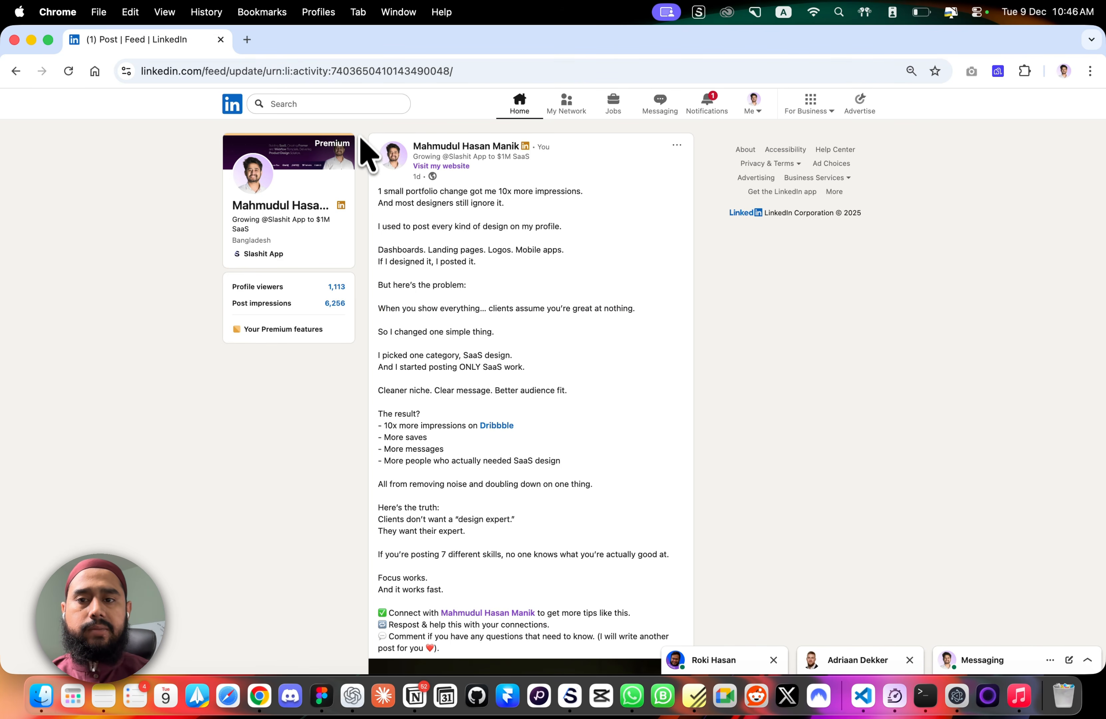
Capture two area screenshots of the post to the clipboard: its opening part and the section starting "So I changed one simple thing."
drag(361, 136, 707, 298)
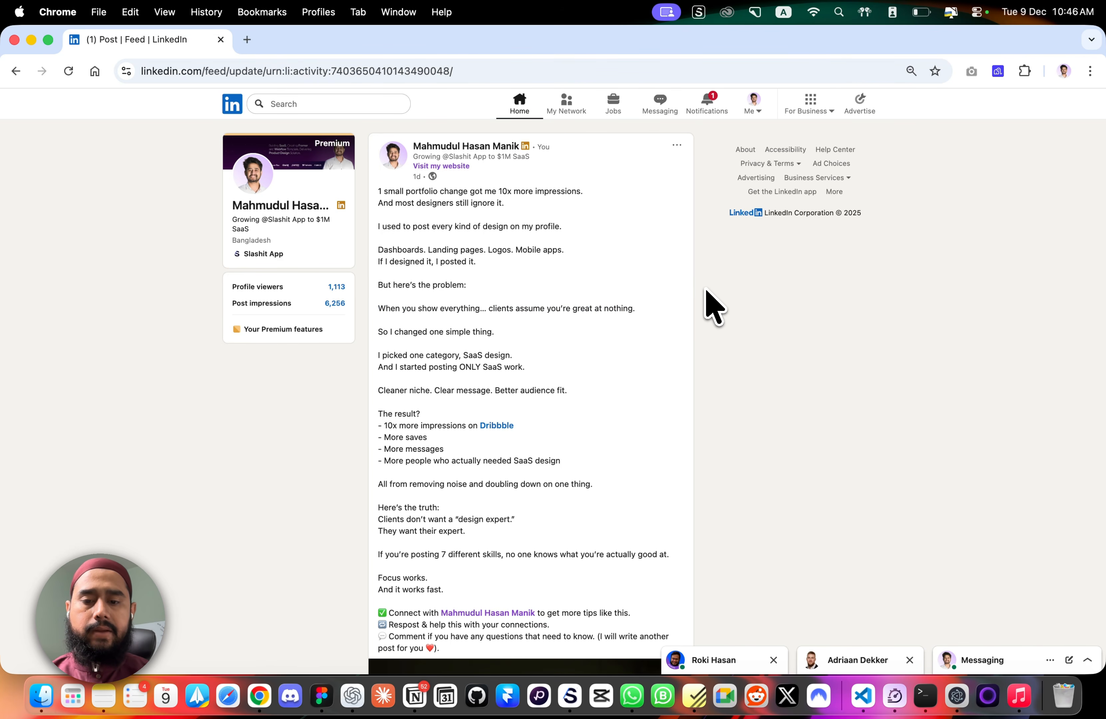
drag(360, 321, 698, 451)
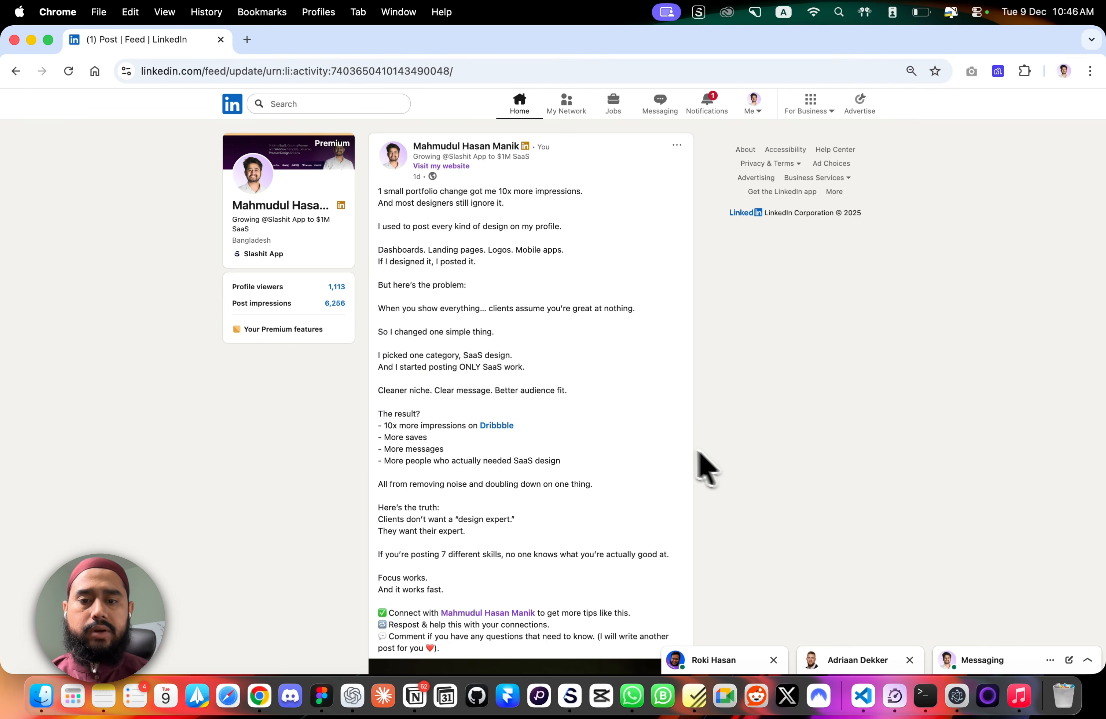
Switch to the empty note in Notes and open Slashit's Clipboard History
key(ctrl+Up)
click(291, 432)
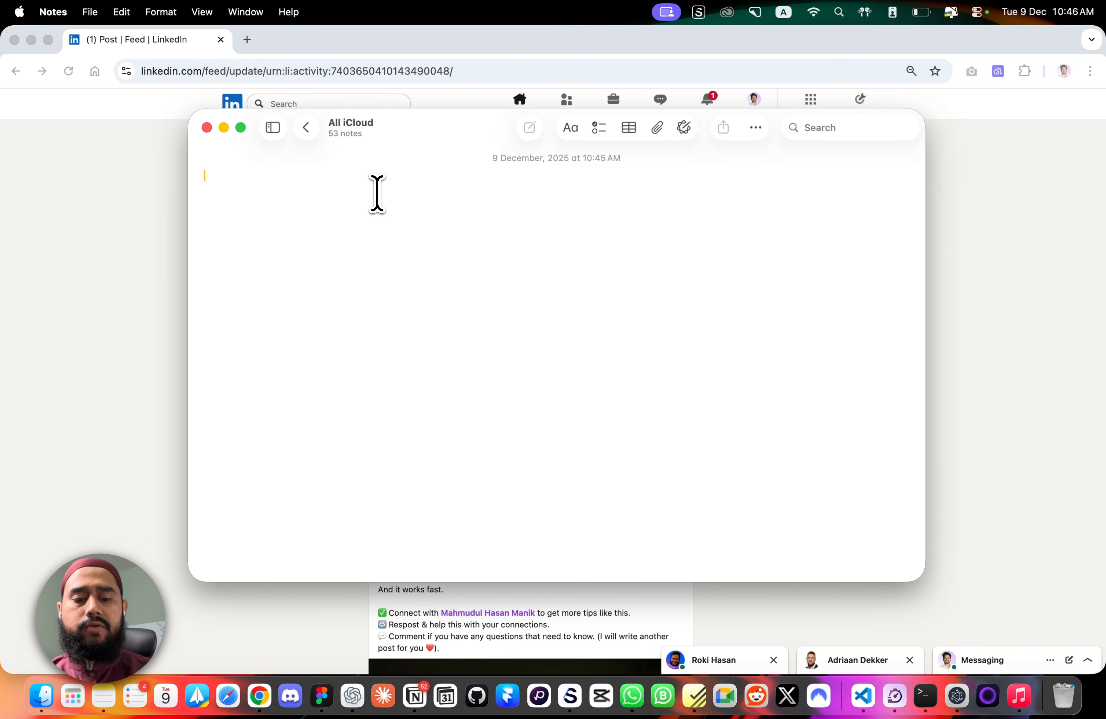
key(super+shift+0)
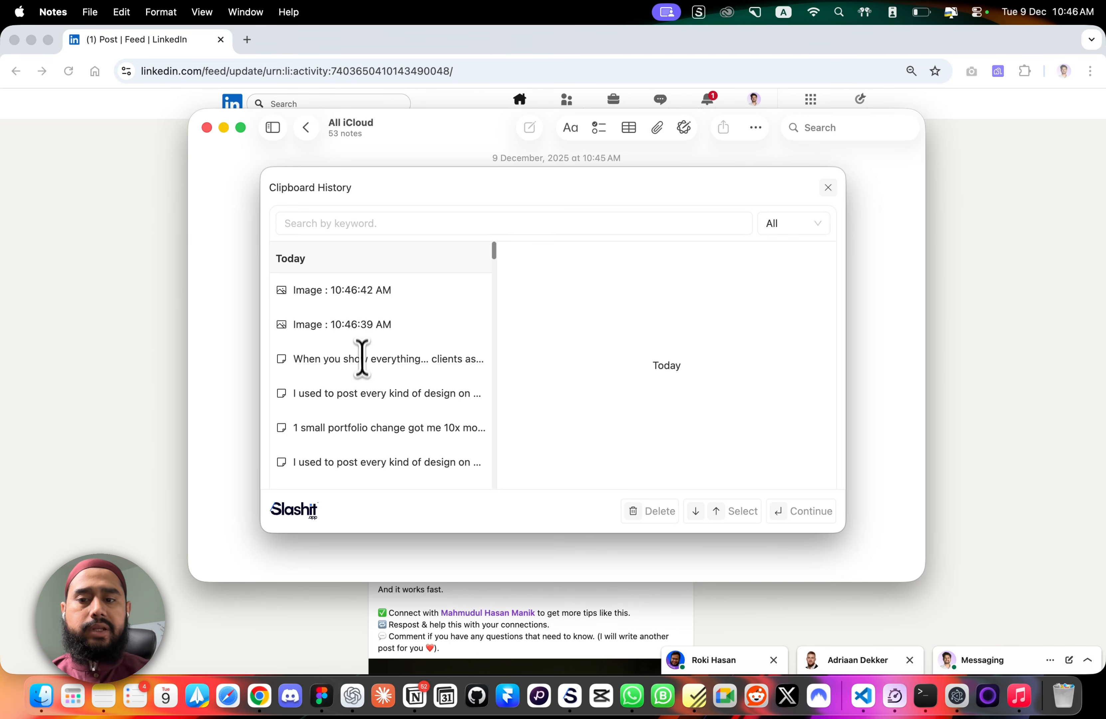
Browse the previews of the copied images and texts, and insert the "1 small portfolio change got me 10x more impressions" entry into the note
key(Down)
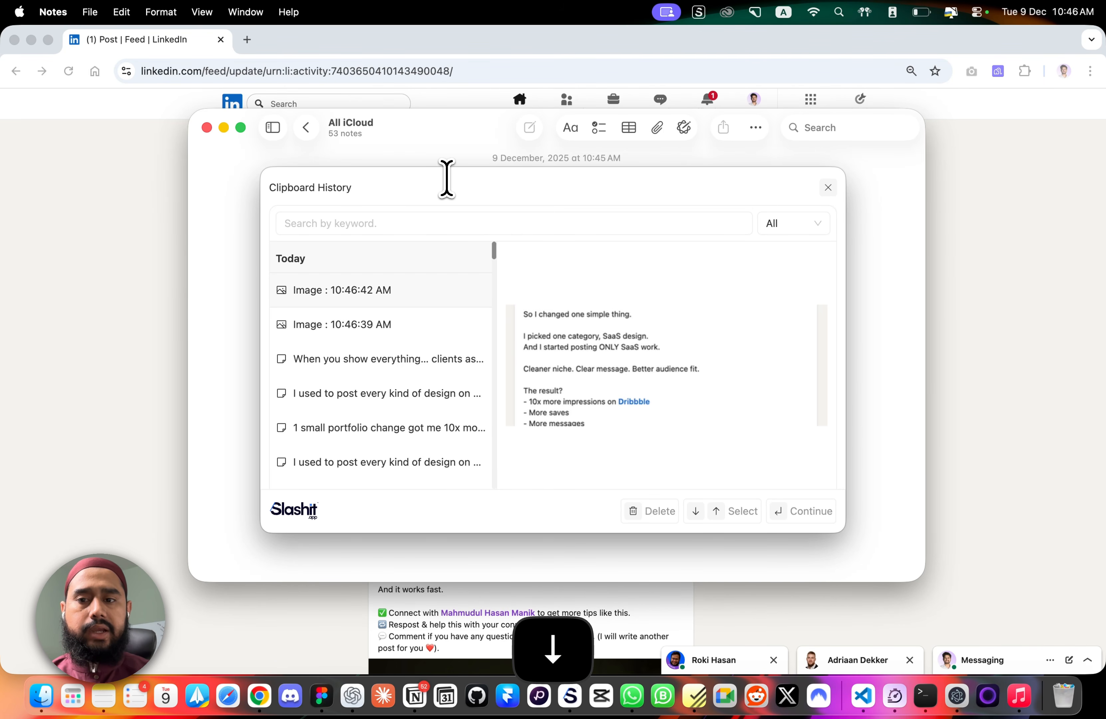
key(Down)
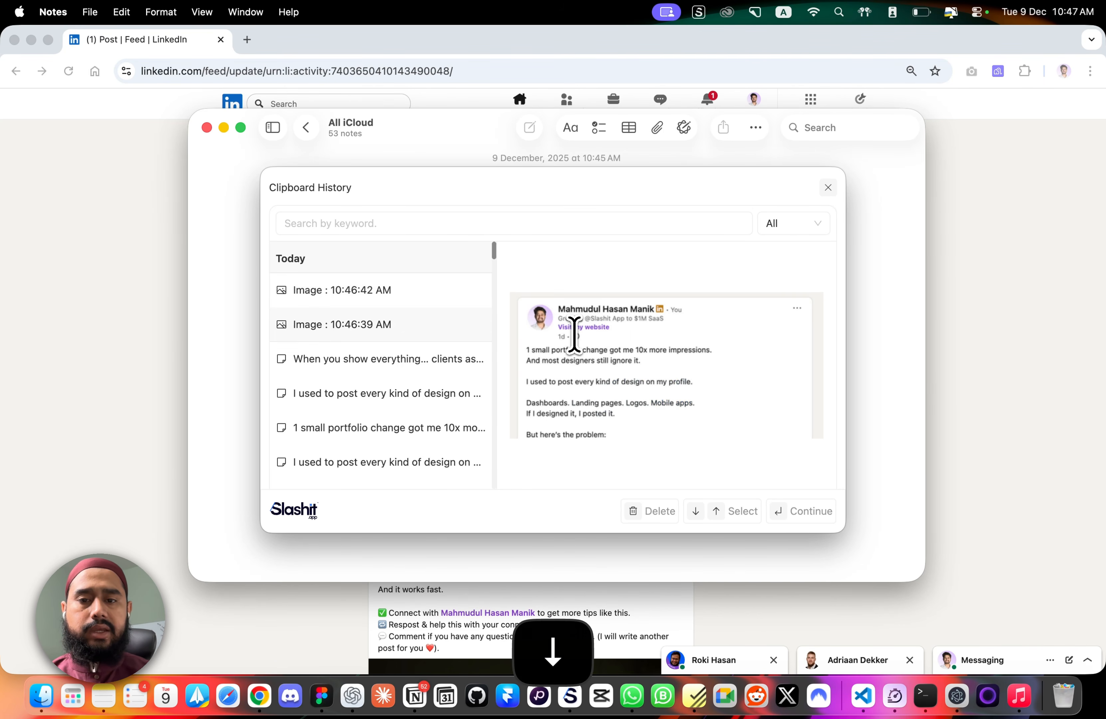
key(Down)
key(Down)
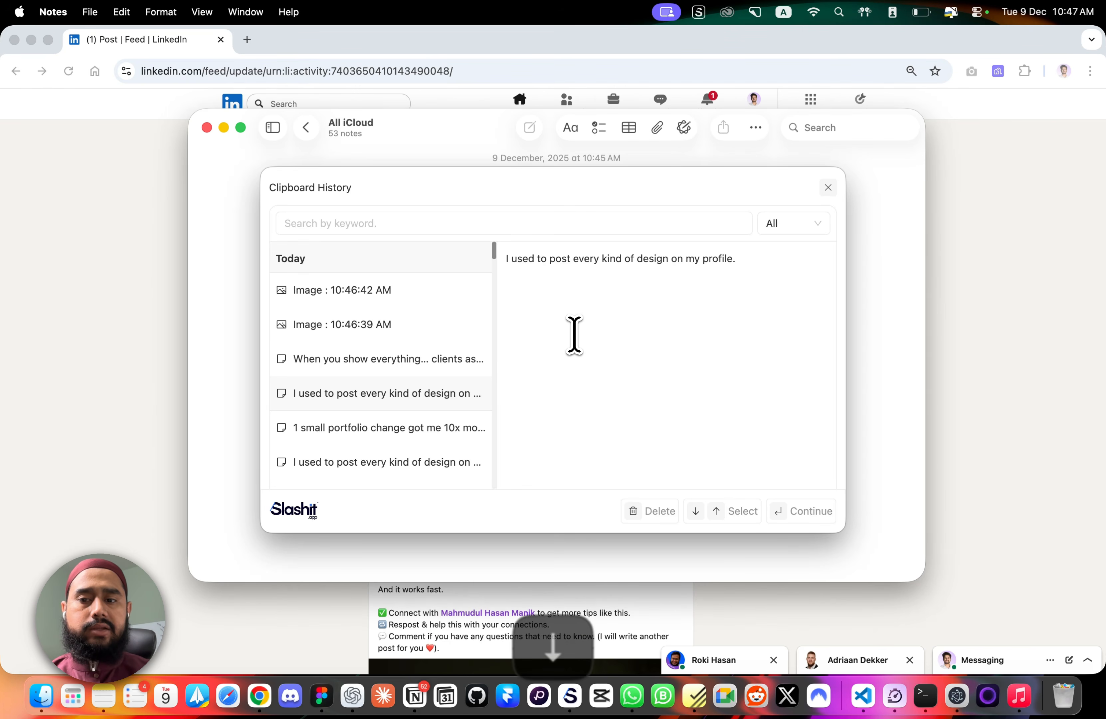
key(Up)
key(Up)
key(Up)
key(Down)
key(Down)
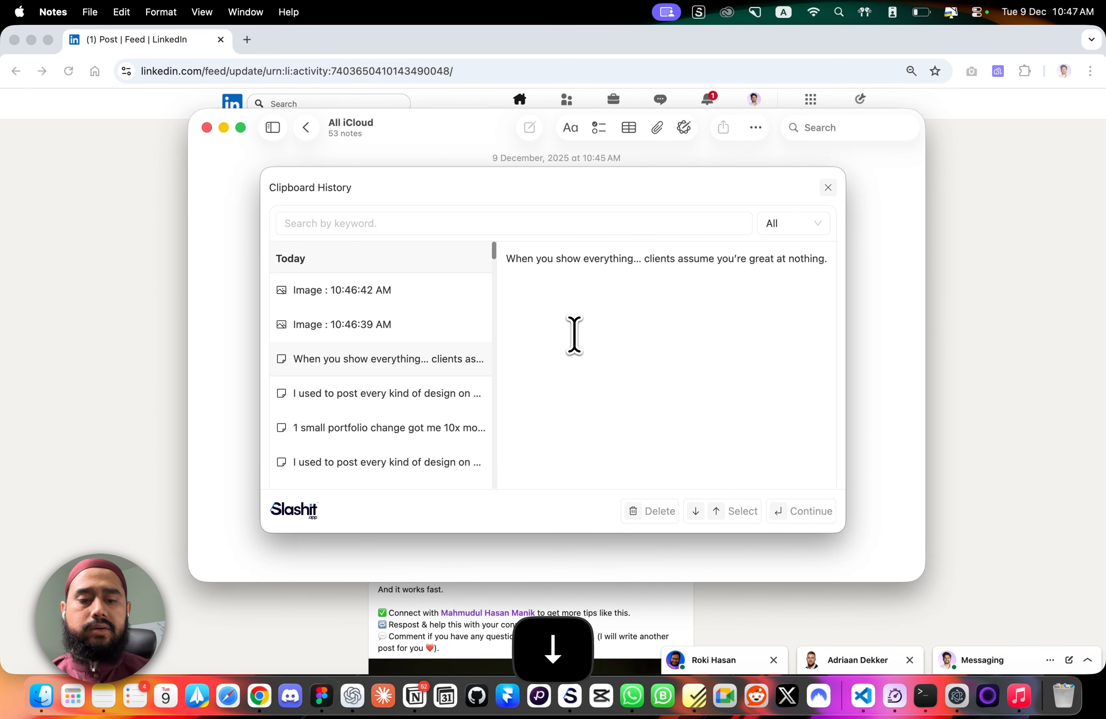
key(Down)
key(Down)
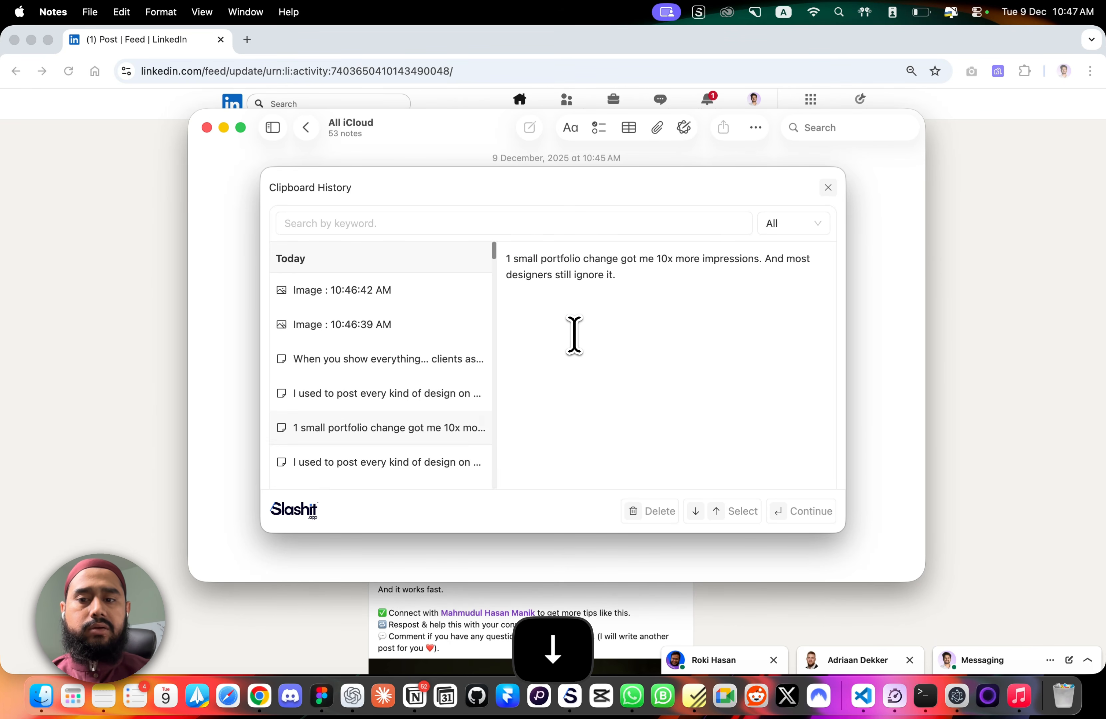
key(Down)
key(Up)
key(Return)
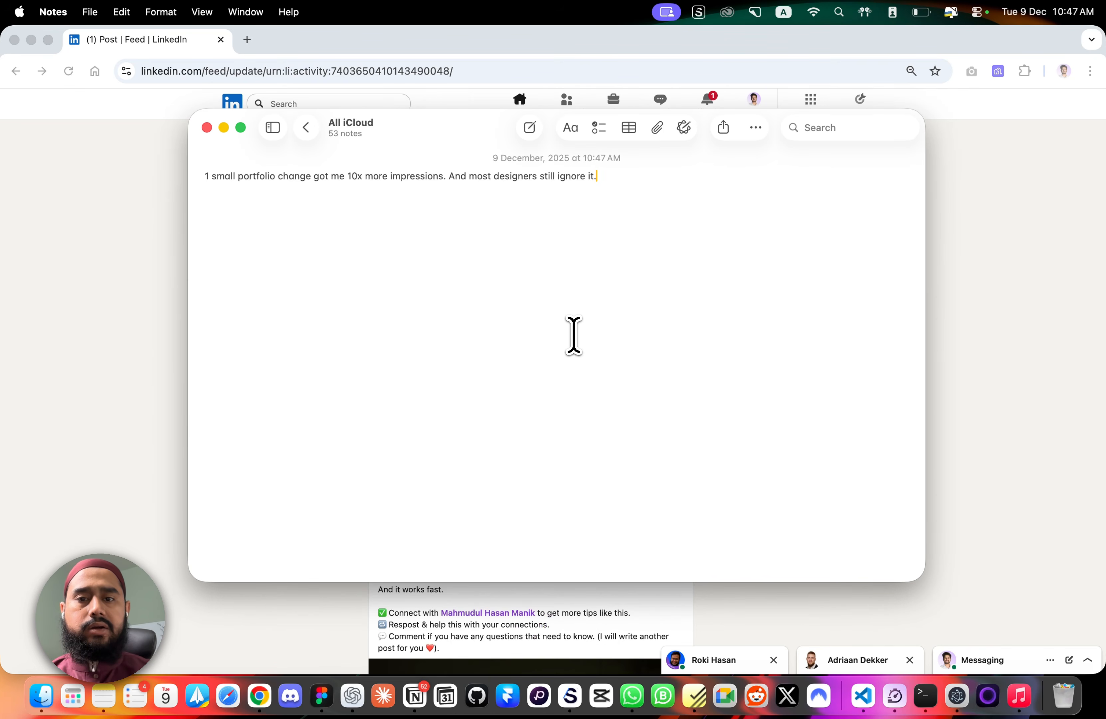